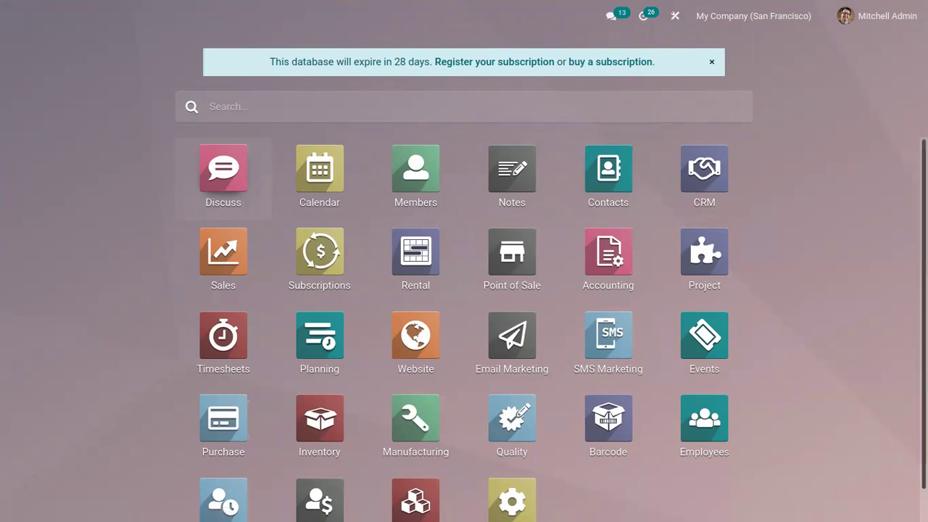
Find the Fleet module among the available apps and install it.
click(419, 490)
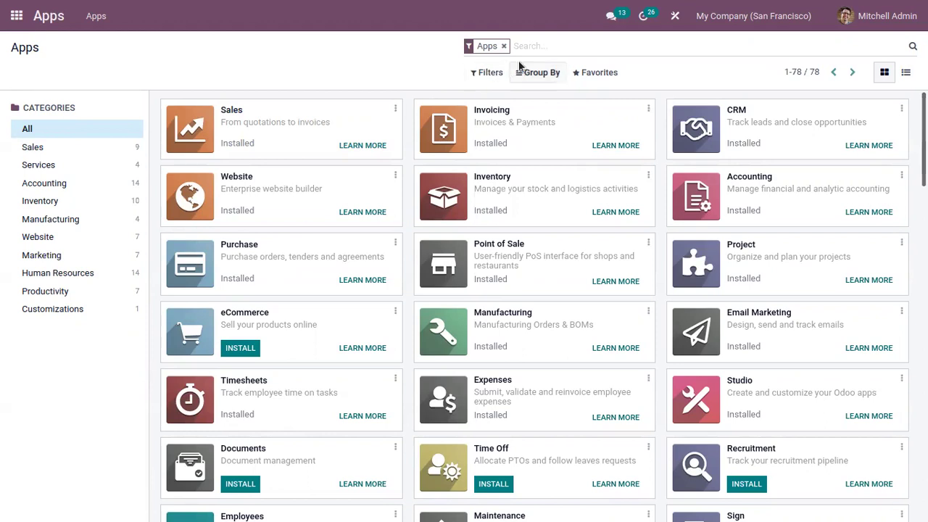
text(fleet)
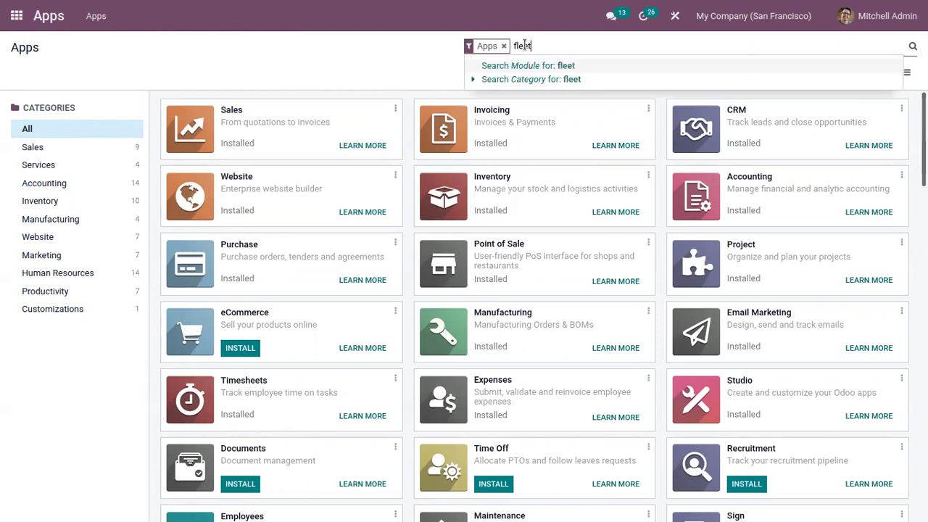
key(Return)
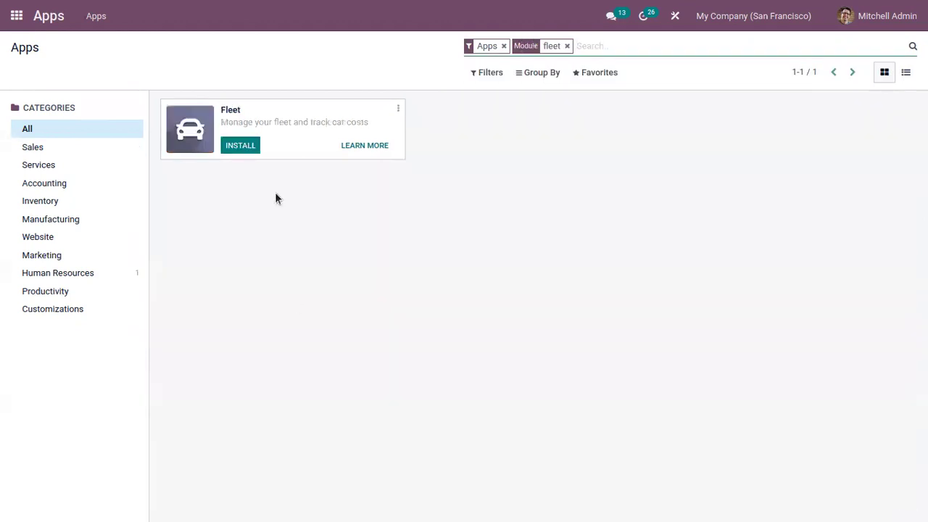
click(245, 147)
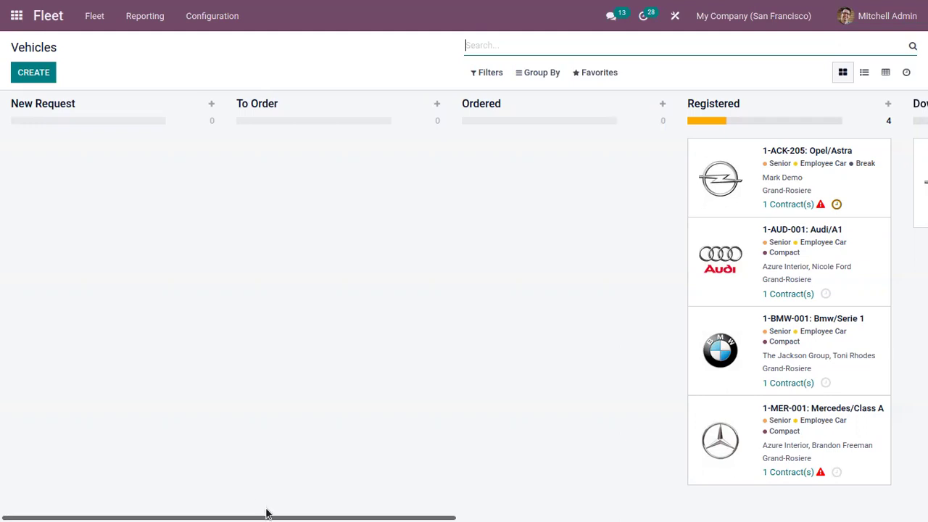
Create a new vehicle record with Audi/A7 as its model.
drag(265, 509, 577, 512)
click(347, 459)
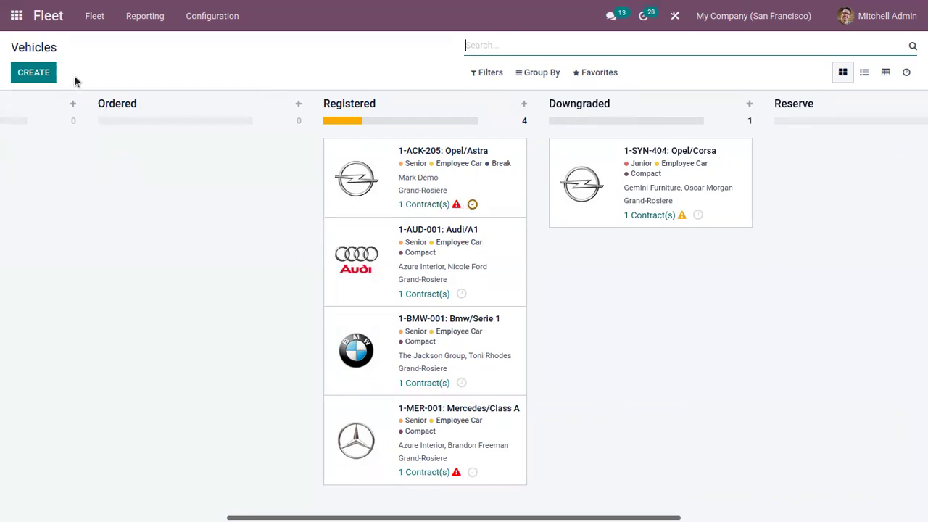
click(35, 79)
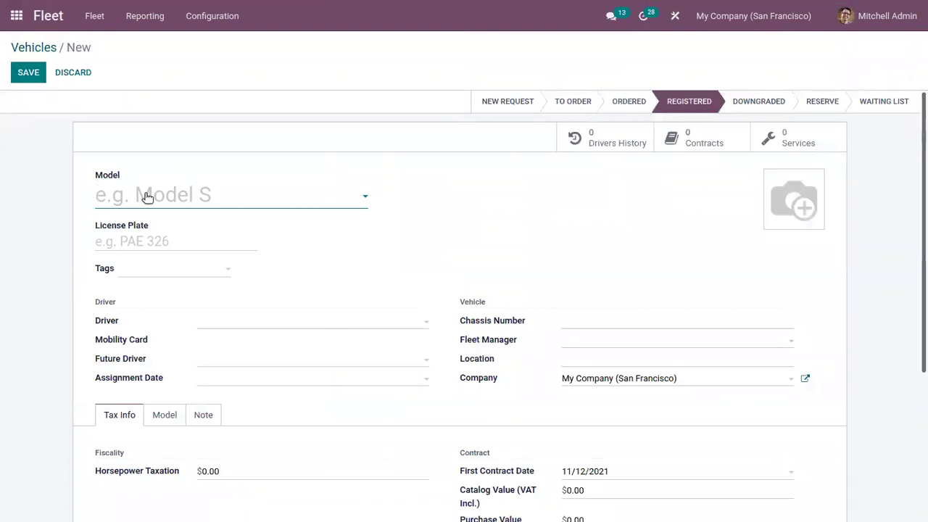
click(146, 198)
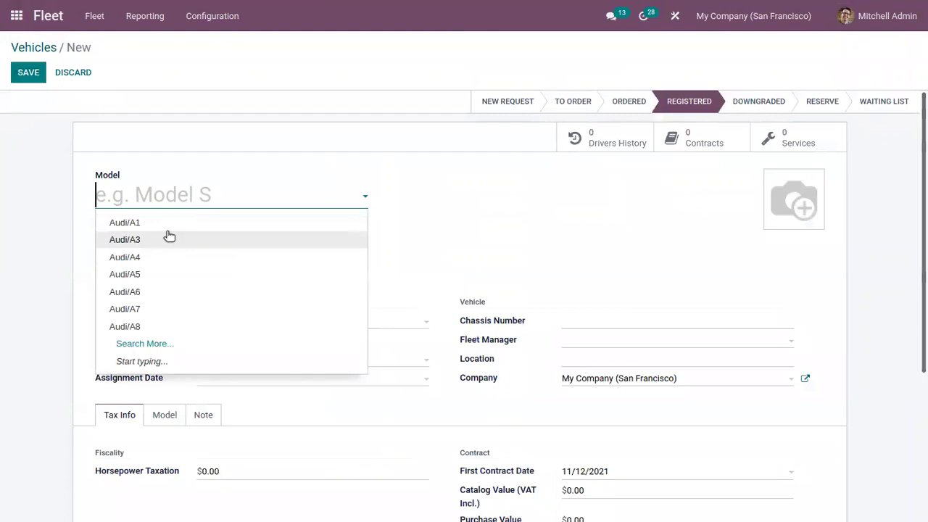
click(155, 310)
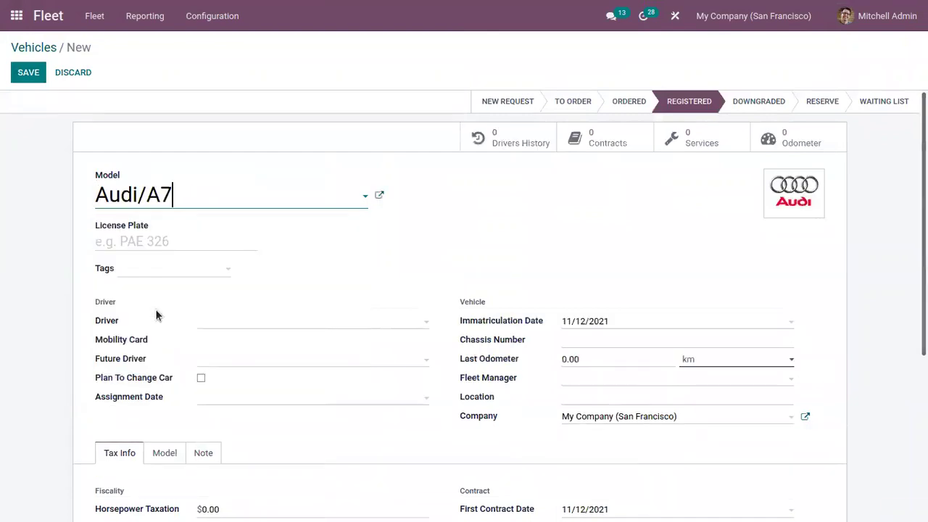
Add the Employee Car and Senior tags to the new vehicle.
click(166, 241)
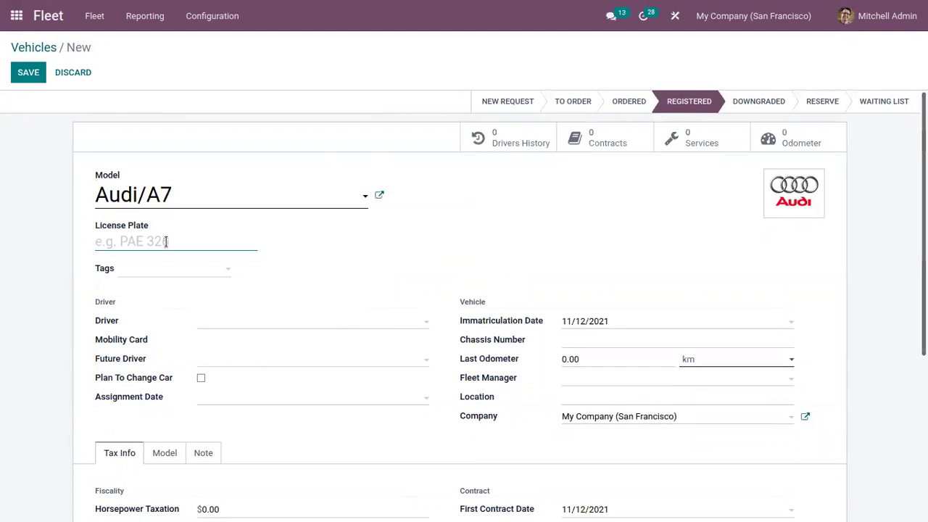
click(175, 270)
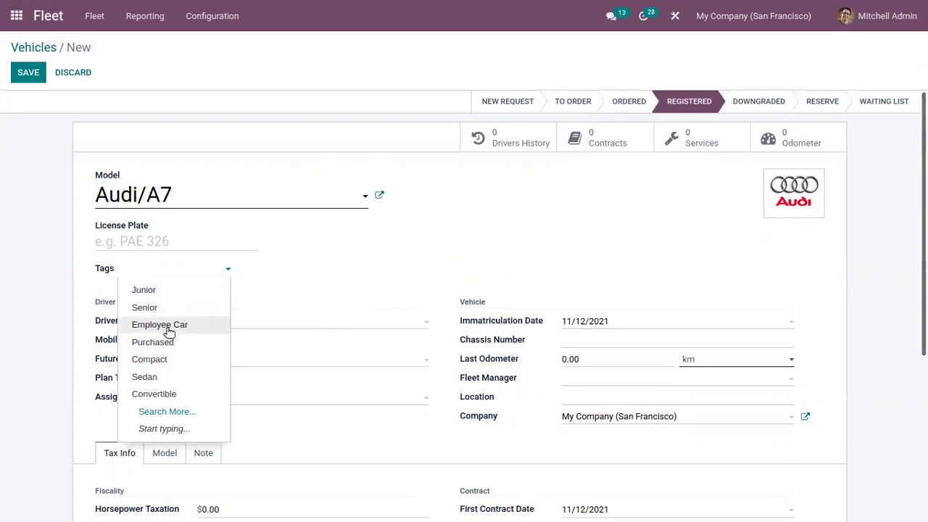
click(169, 329)
click(205, 276)
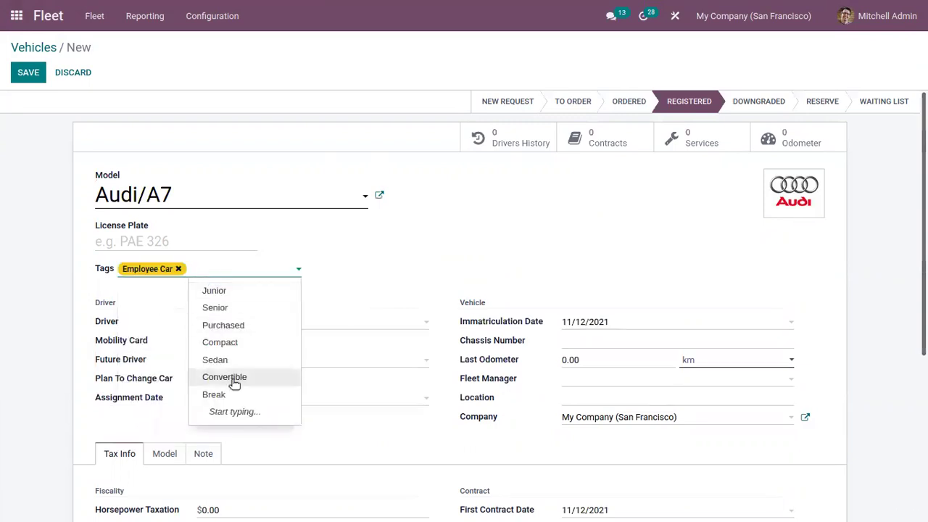
click(283, 306)
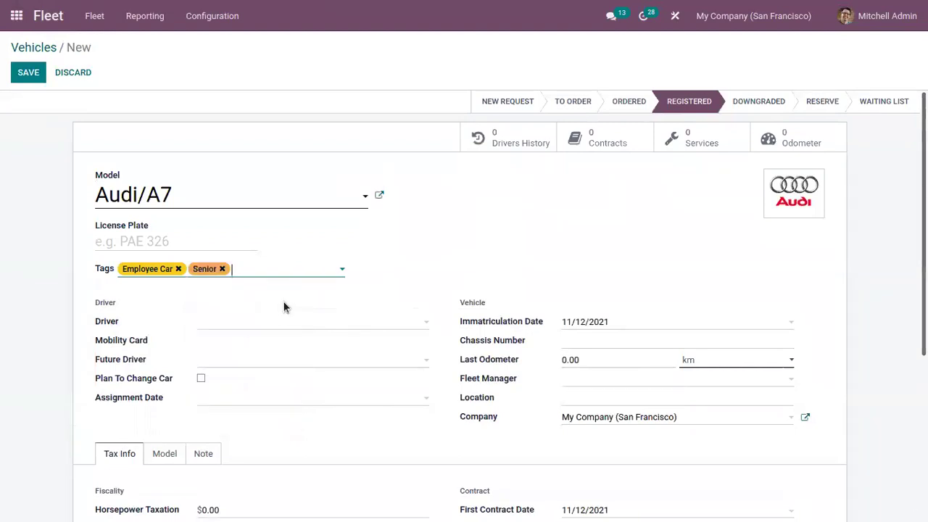
click(163, 313)
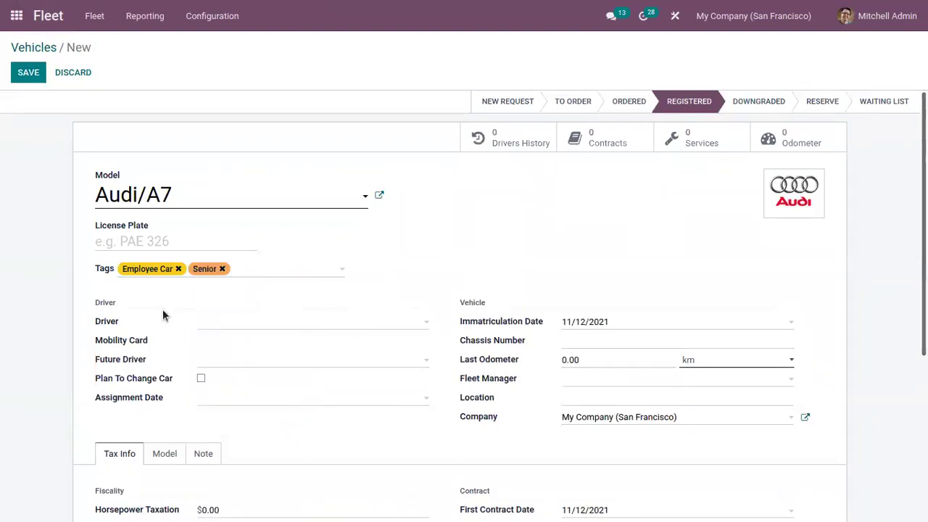
Assign Bloem GmbH as the driver and the contact listed directly after it as the future driver.
click(214, 326)
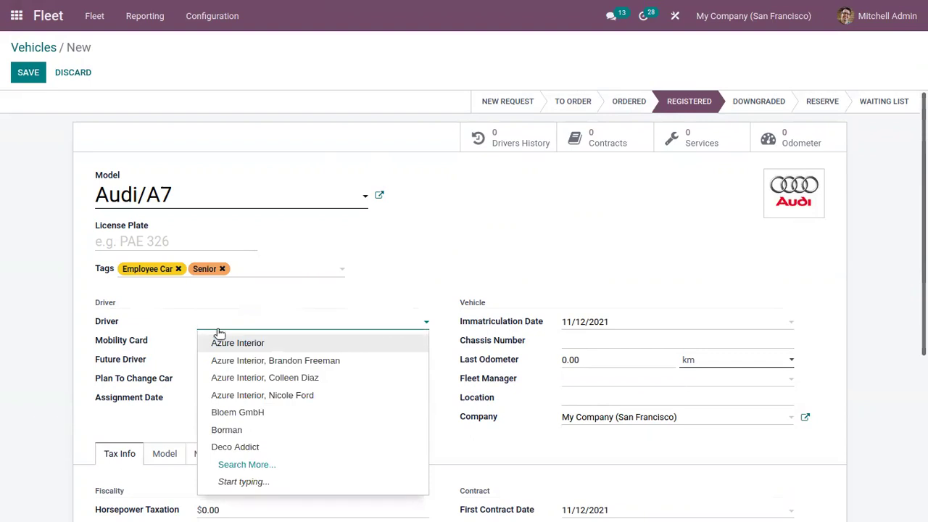
click(264, 413)
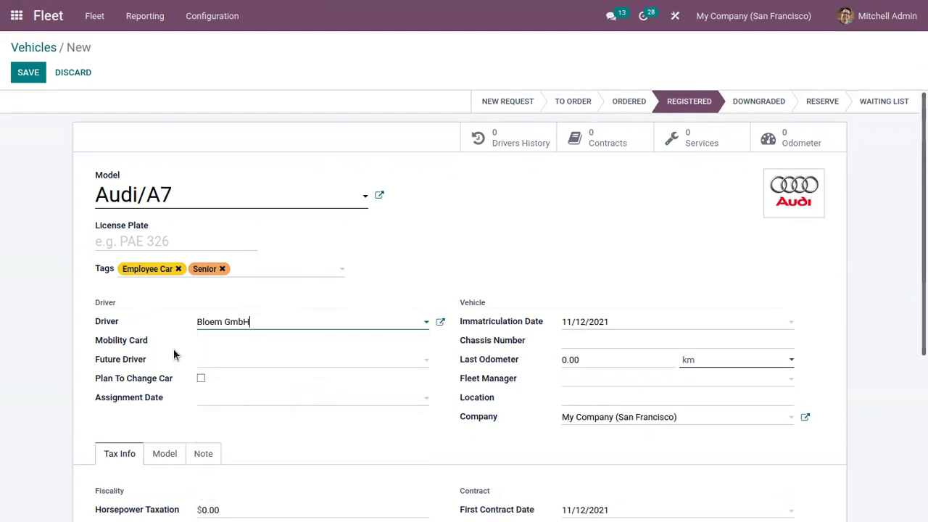
click(224, 366)
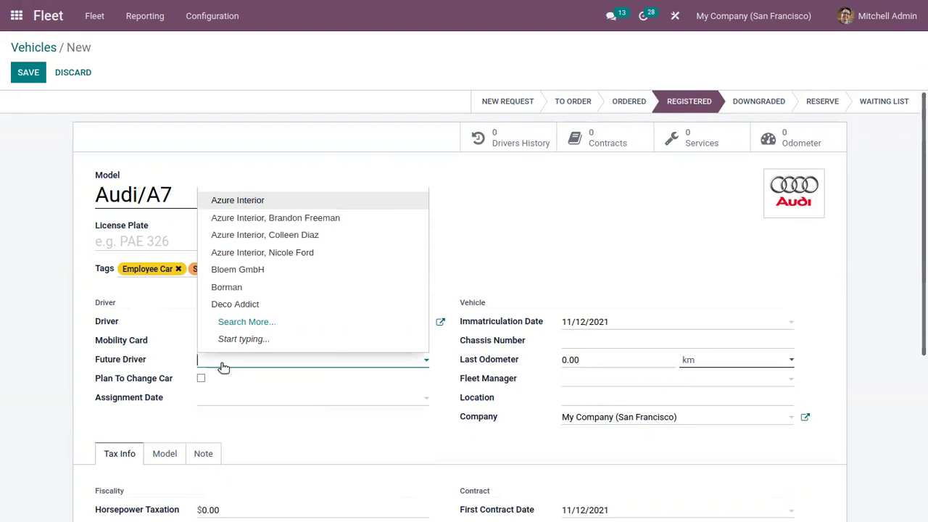
click(127, 316)
click(207, 364)
click(256, 287)
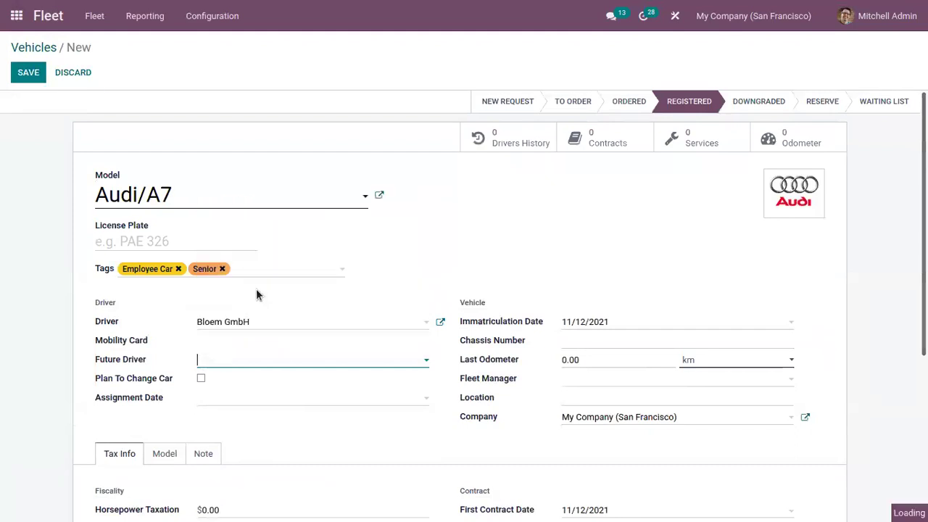
Enable Plan To Change Car and set the assignment date to 11/13/2021.
click(201, 379)
click(200, 400)
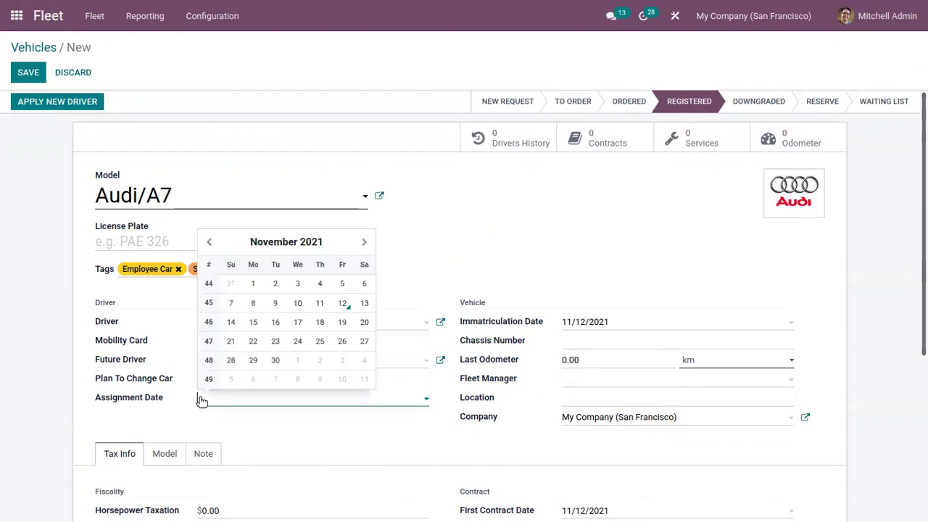
click(363, 305)
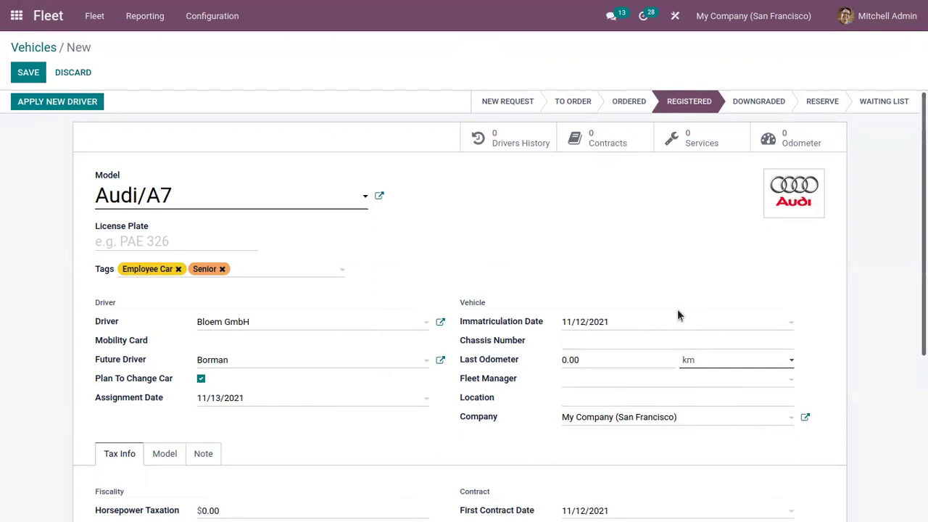
click(576, 322)
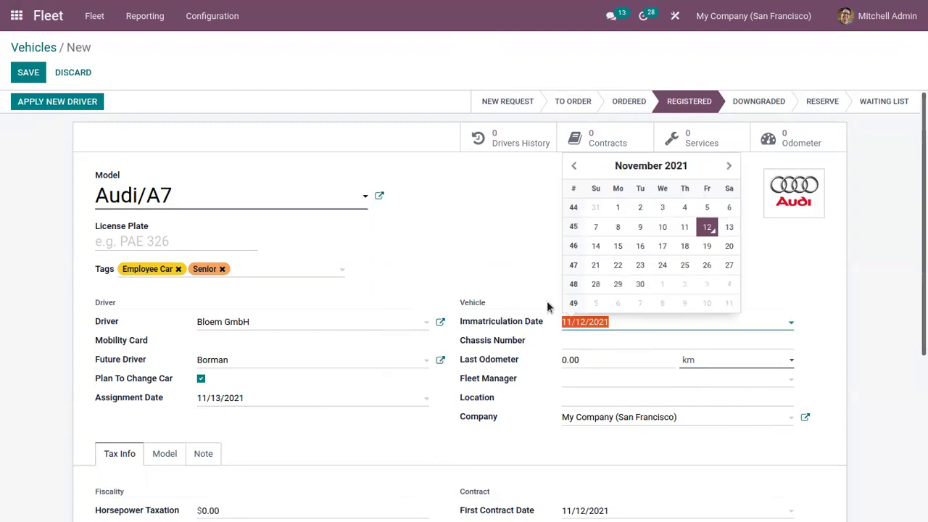
mouse_move(528, 326)
click(531, 340)
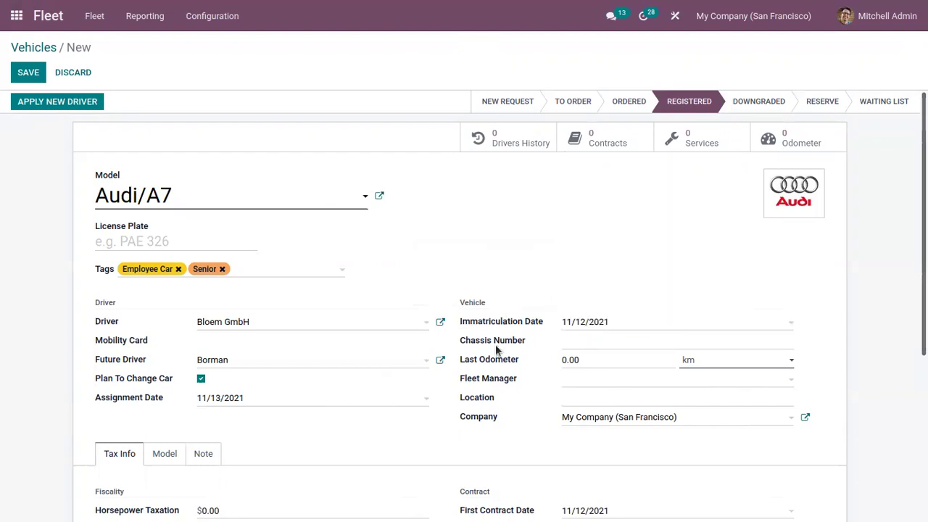
mouse_move(497, 347)
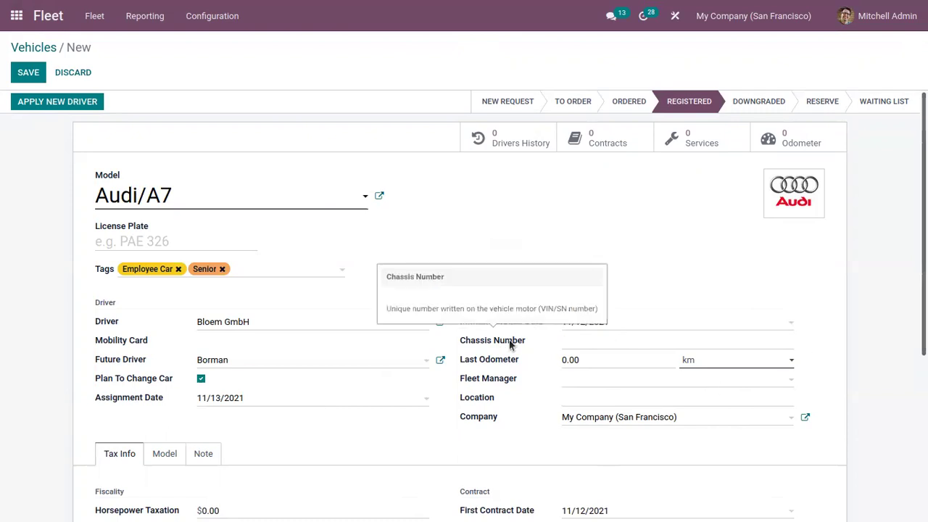
click(601, 338)
Set the vehicle's last odometer value to 40, keeping kilometres as the unit.
click(564, 360)
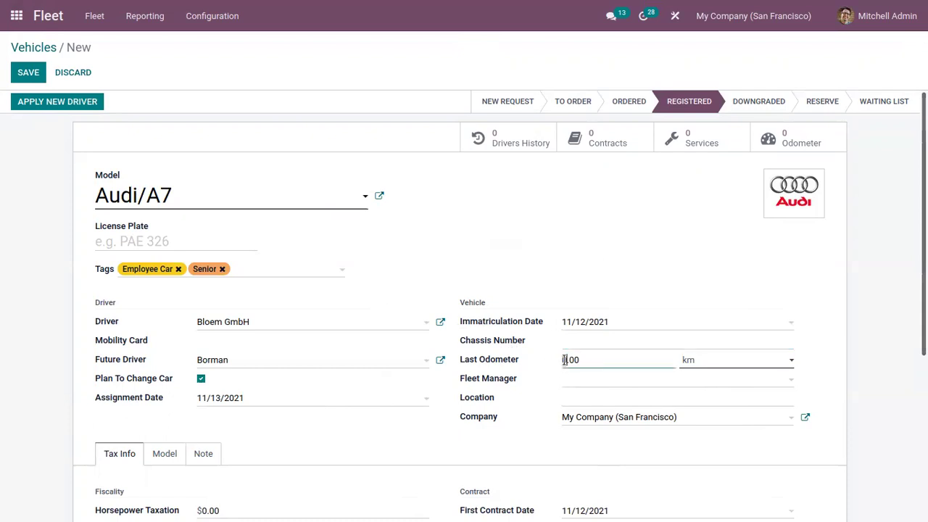
key(BackSpace)
text(40)
click(716, 366)
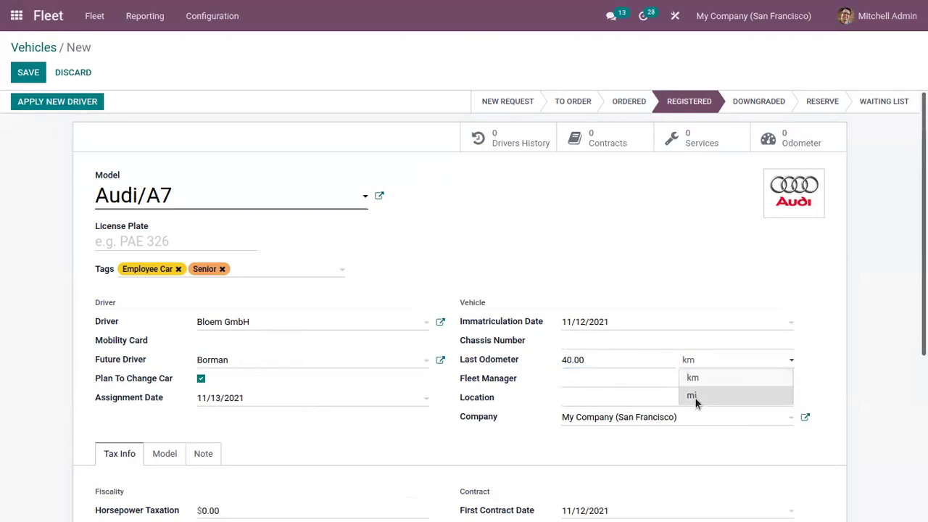
click(811, 328)
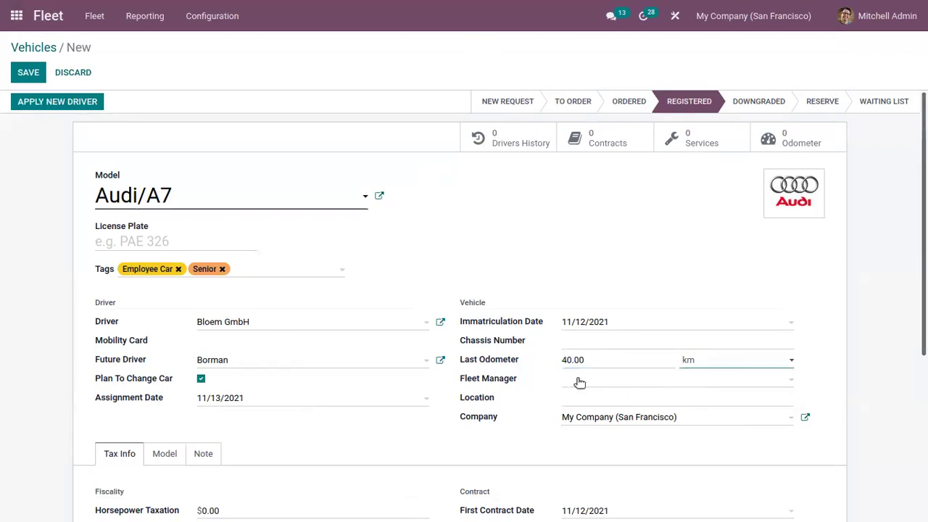
Assign the administrator user as the vehicle's fleet manager.
click(578, 381)
click(600, 416)
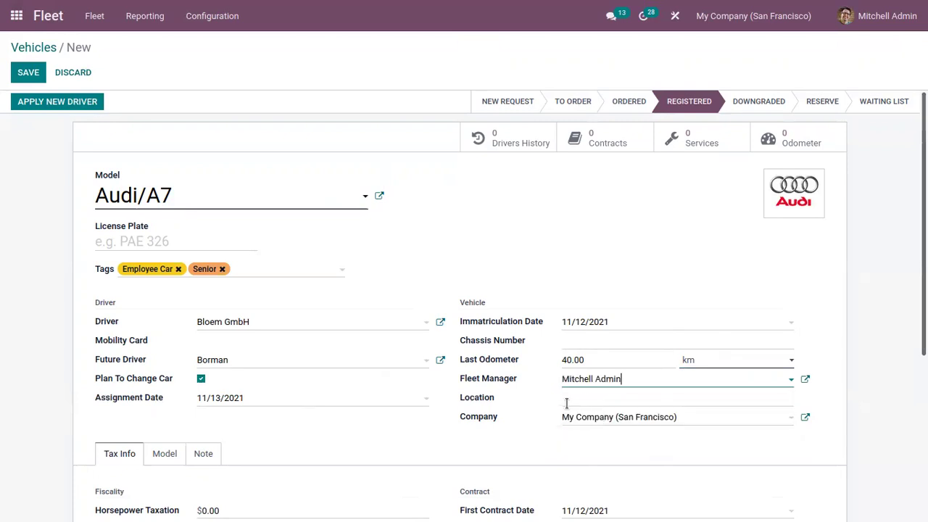
click(566, 399)
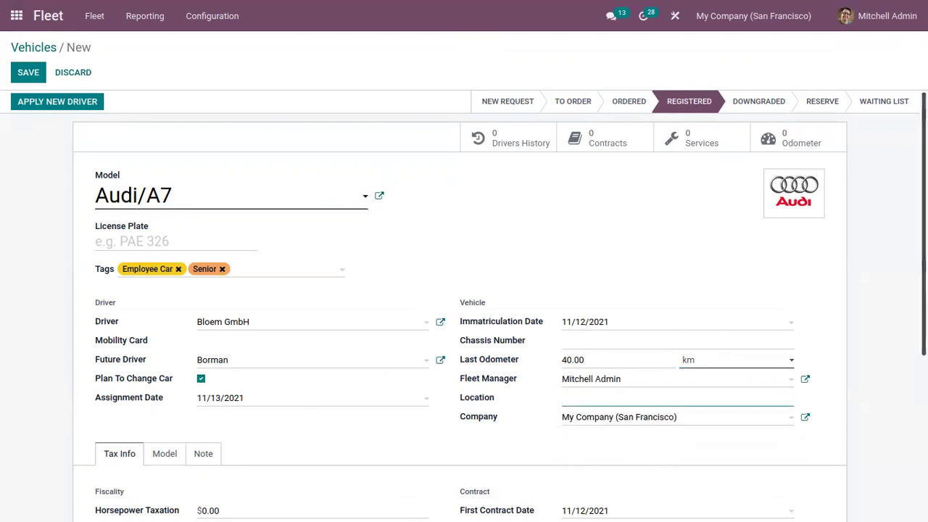
Try another first contract date in the tax information and set it back to 11/12/2021.
scroll(635, 456, down, 3)
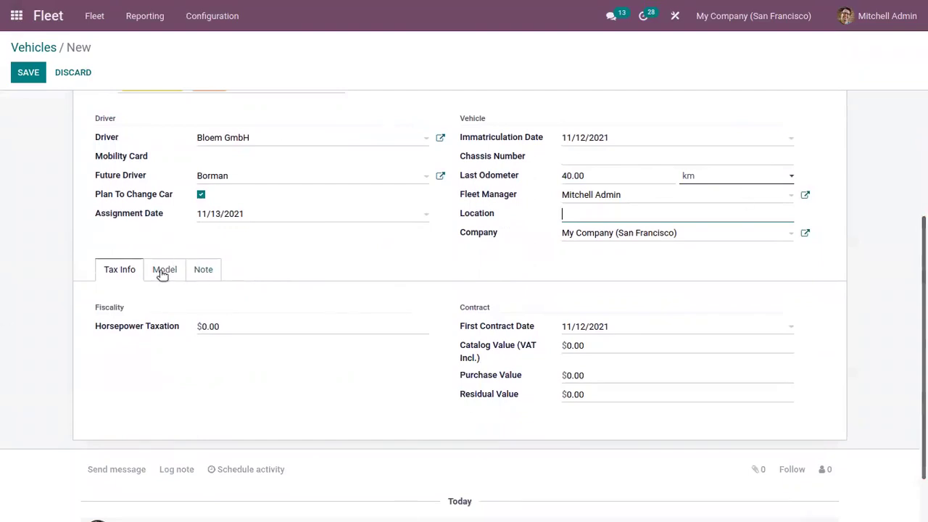
click(190, 270)
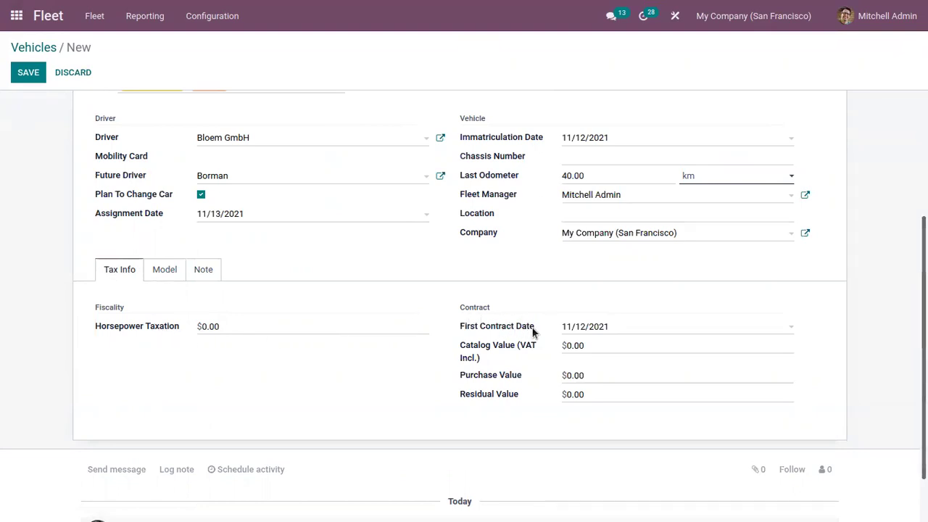
click(589, 330)
click(728, 232)
click(590, 330)
click(705, 232)
Set the contract's catalog value including VAT to $1000000.
click(608, 341)
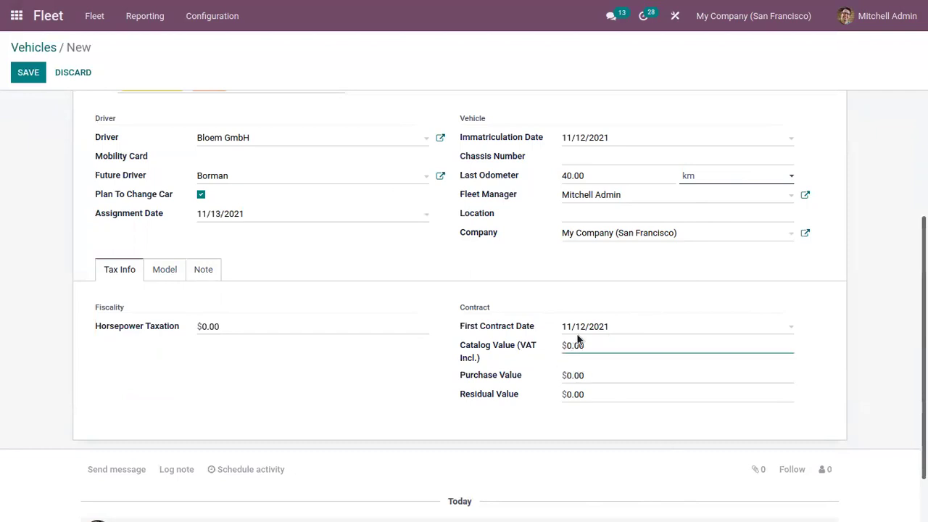
key(BackSpace)
text(2)
text(000000)
click(601, 371)
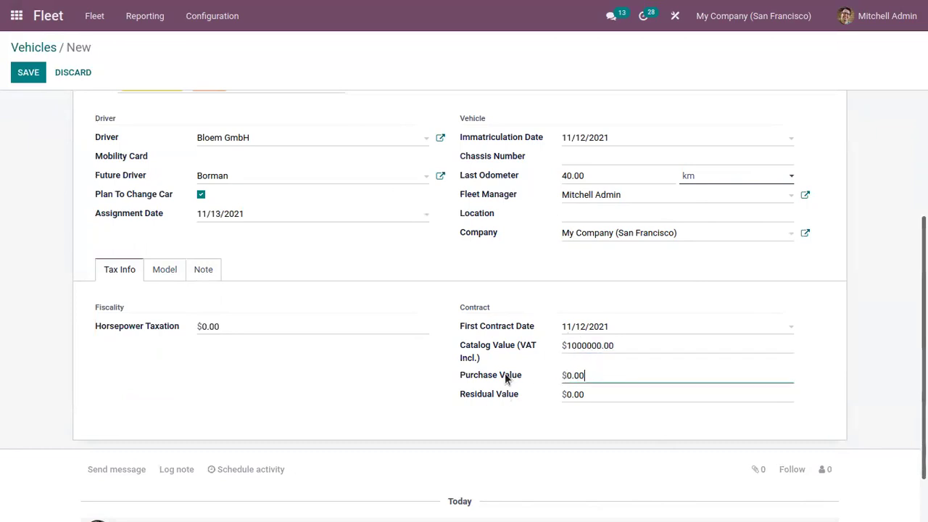
mouse_move(504, 372)
Save the Audi/A7 vehicle record and apply the new driver to it.
click(165, 270)
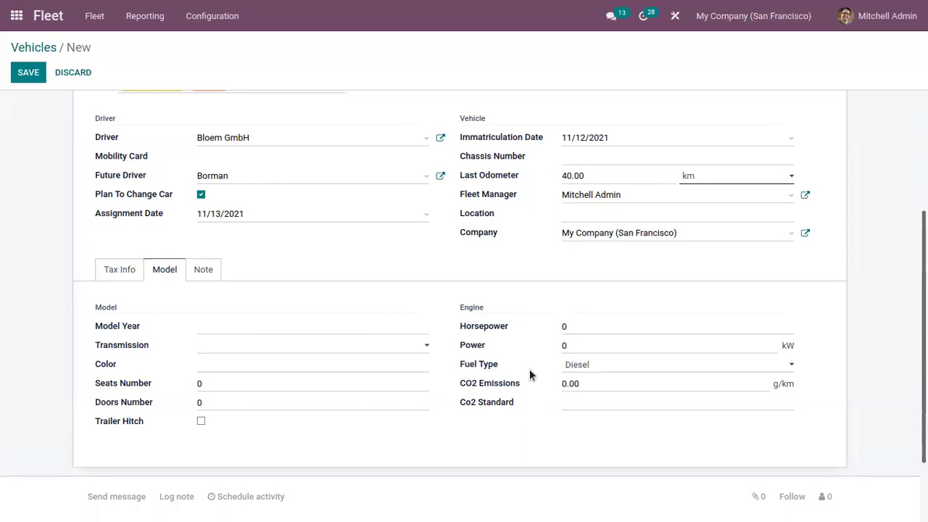
scroll(594, 368, up, 5)
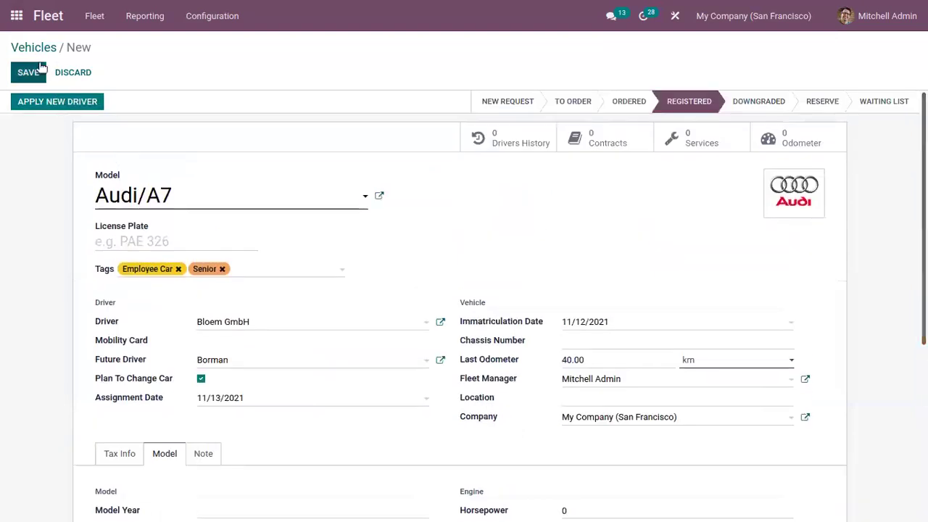
click(29, 72)
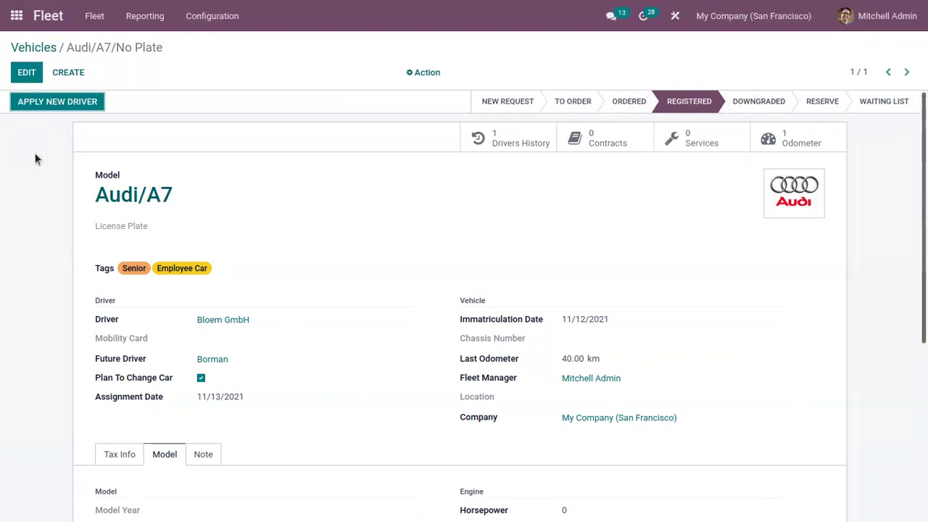
click(55, 105)
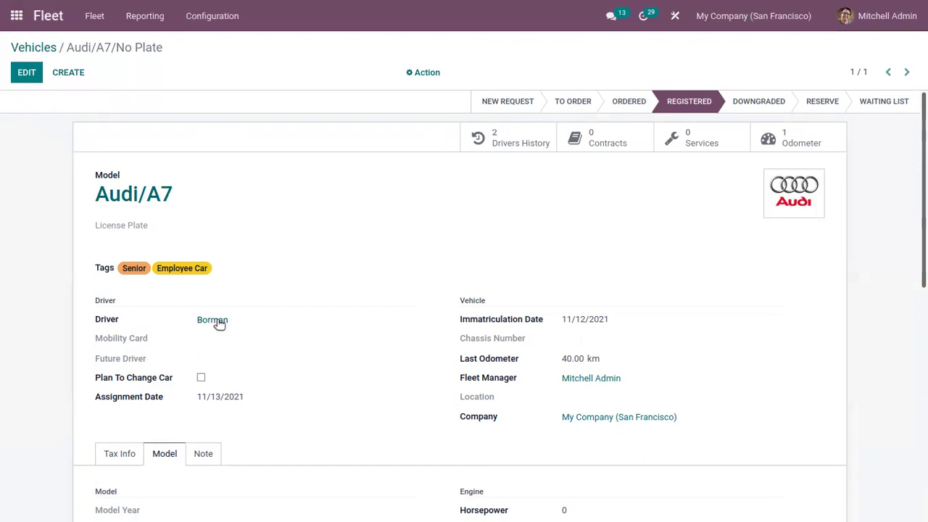
Review the Audi/A7 vehicle's drivers history and return to the vehicle record.
click(26, 72)
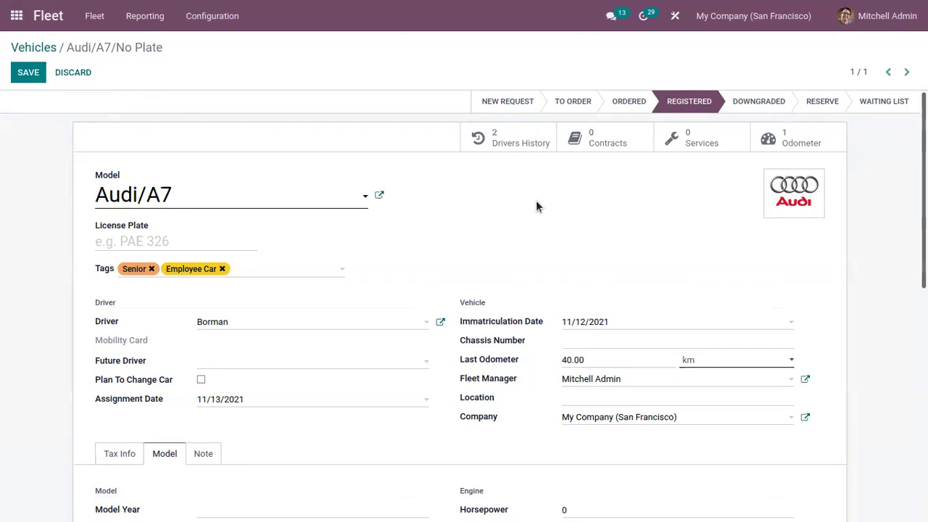
click(534, 136)
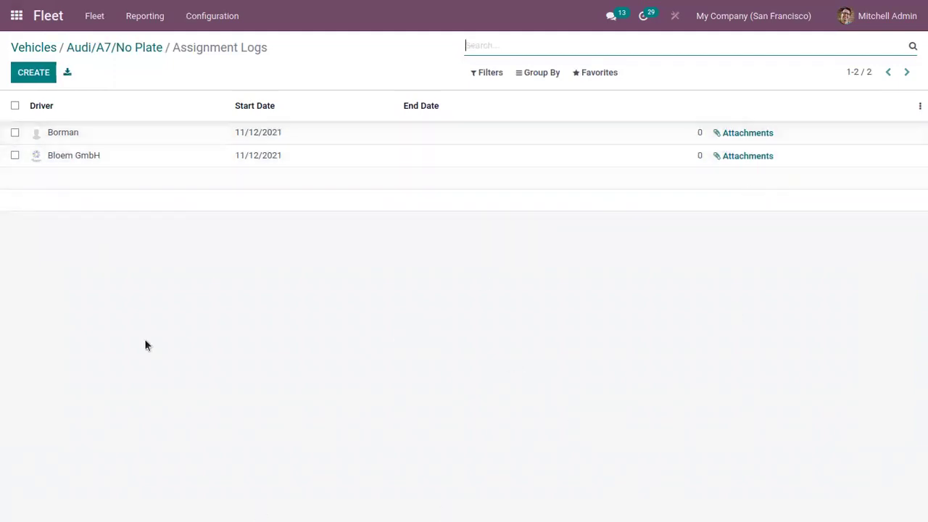
click(129, 49)
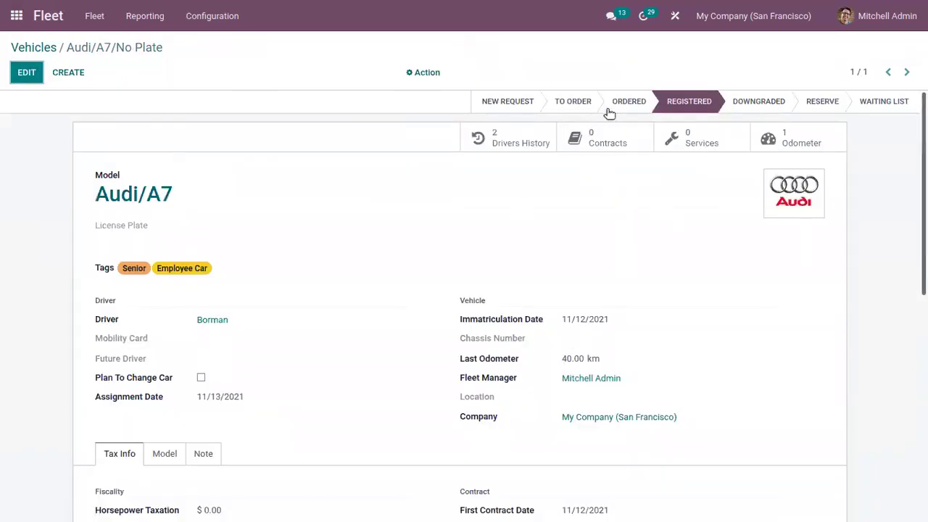
Start a new contract for the Audi/A7 vehicle with Azure Interior as vendor and Leasing as type.
click(611, 140)
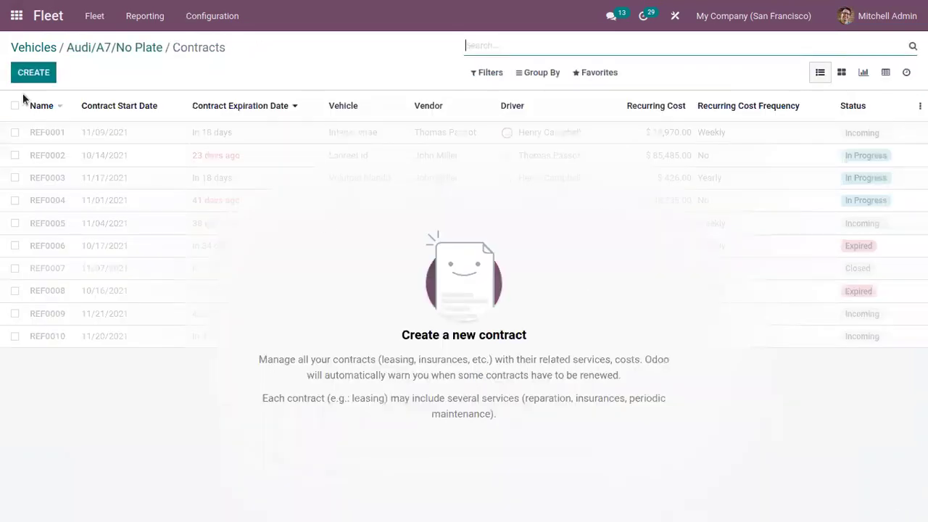
click(32, 72)
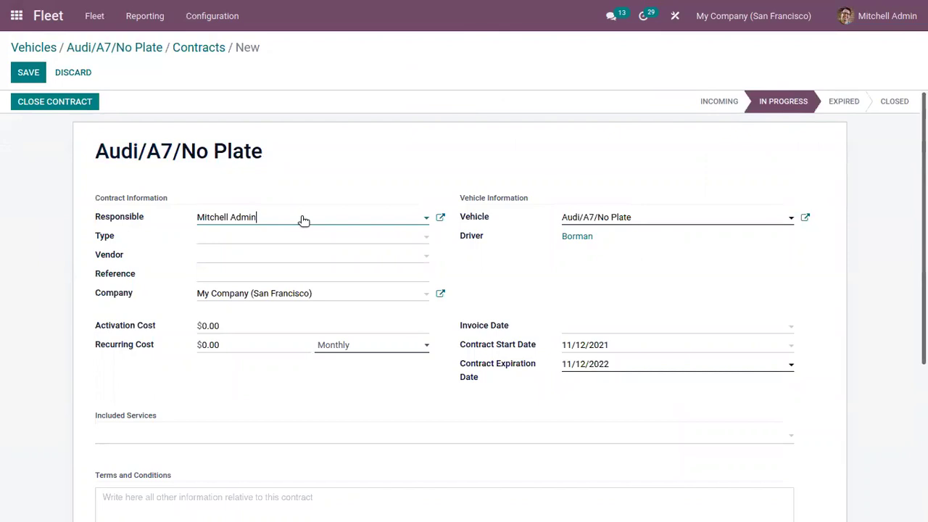
click(236, 258)
click(252, 276)
click(244, 237)
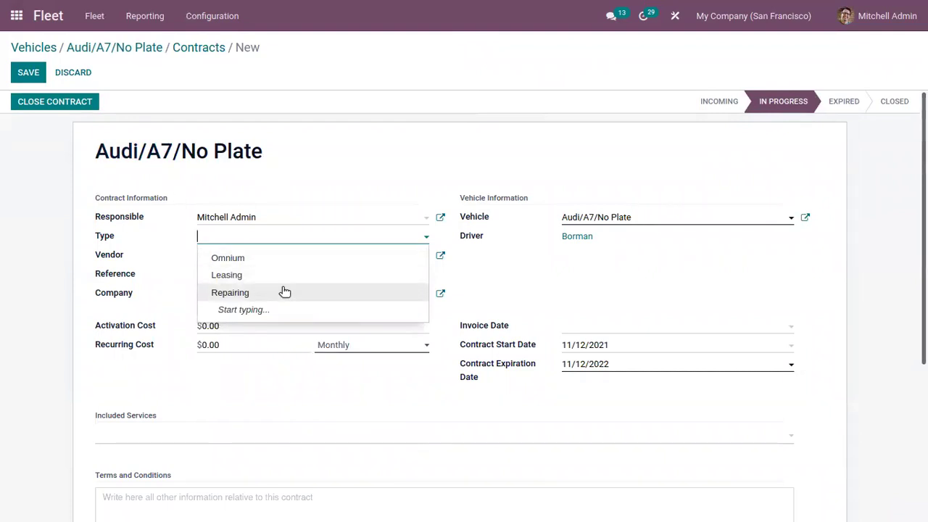
click(269, 275)
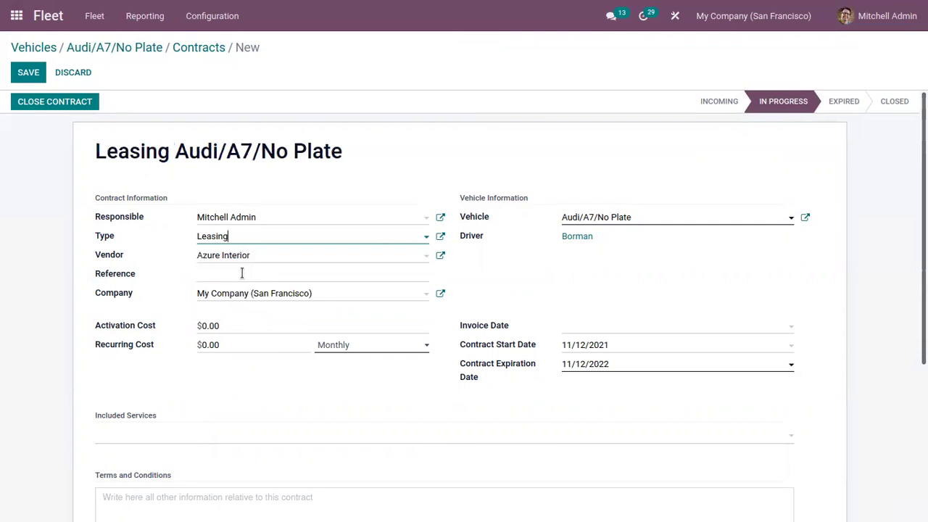
click(591, 226)
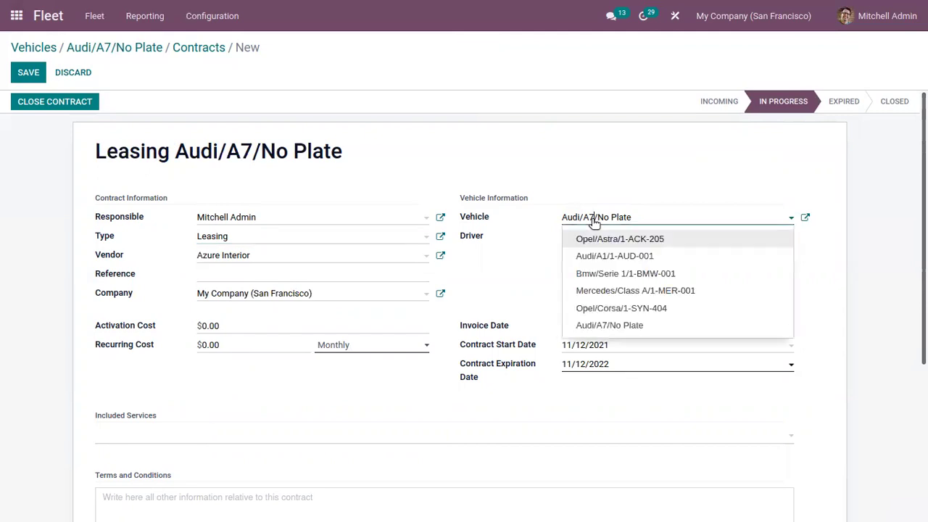
click(518, 252)
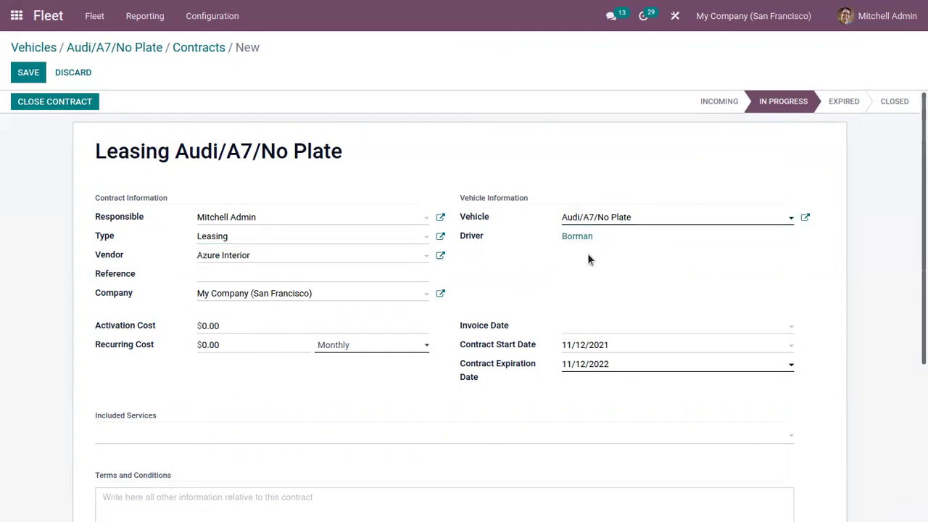
Set the leasing contract's activation cost to $100.
click(206, 324)
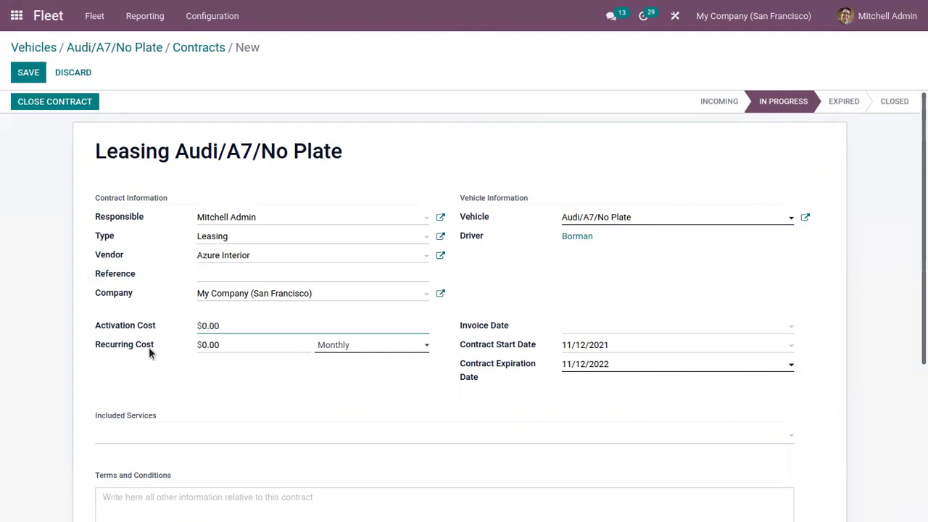
key(BackSpace)
text(100)
click(147, 347)
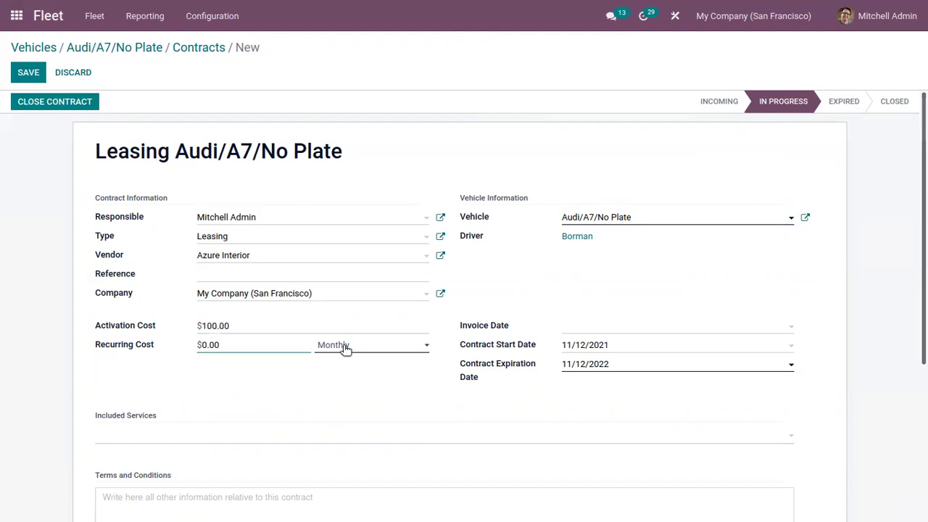
click(344, 346)
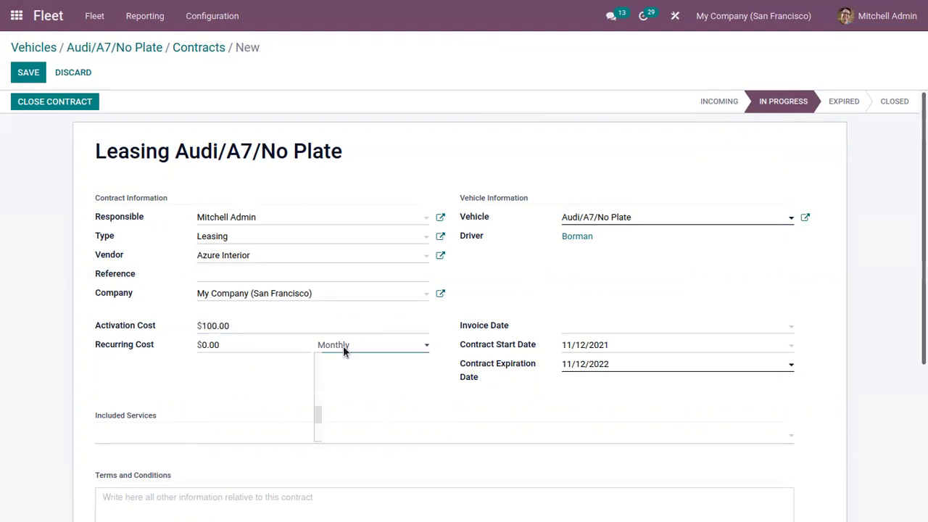
click(263, 385)
Try 11/13/2021 as the contract's invoice date, and set it to 11/12/2021 instead.
click(564, 327)
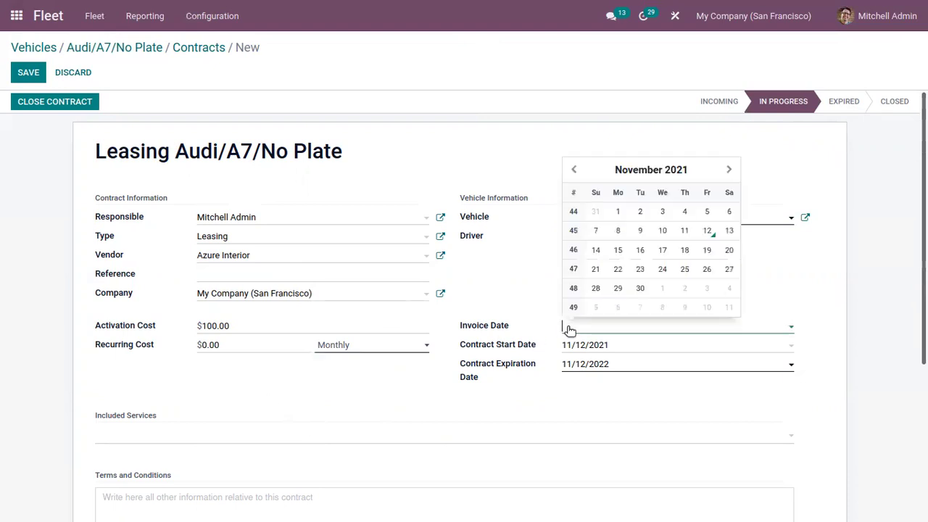
click(729, 233)
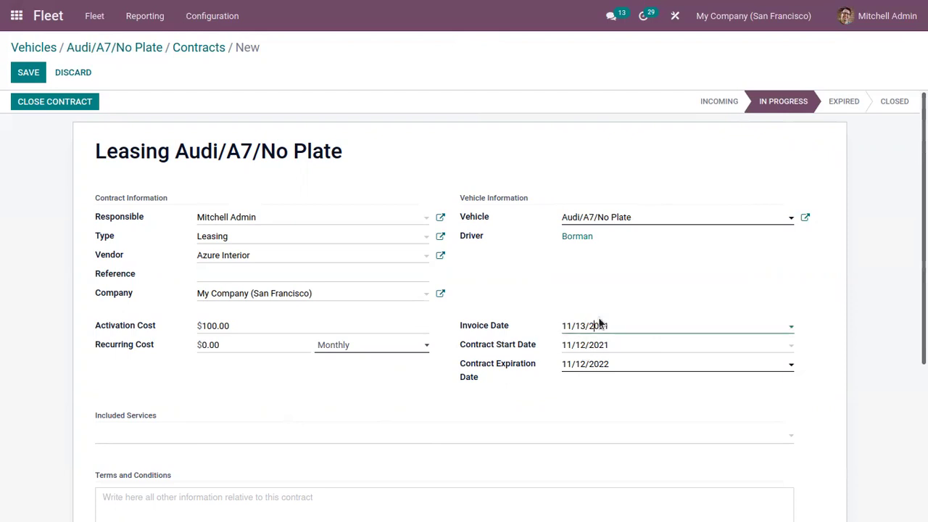
click(600, 325)
click(706, 234)
click(601, 347)
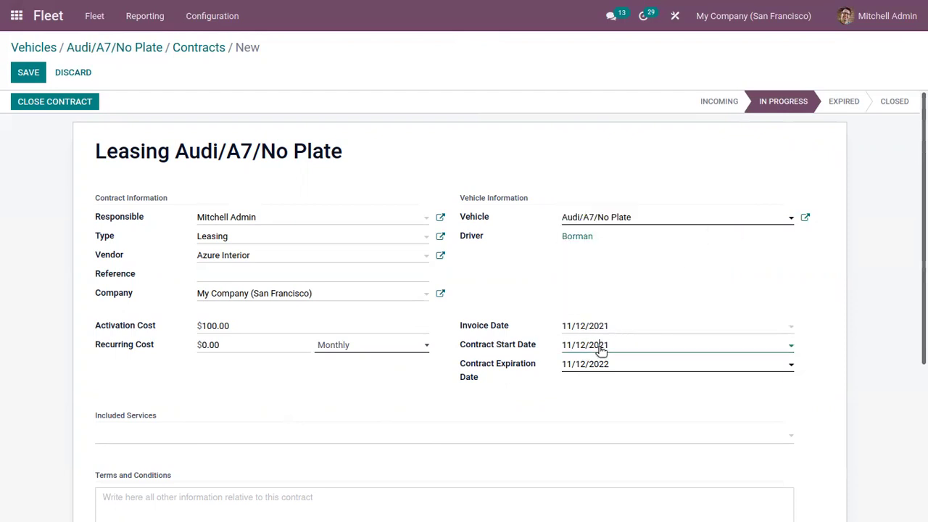
Set the contract expiration date to 06/14/2023.
click(516, 375)
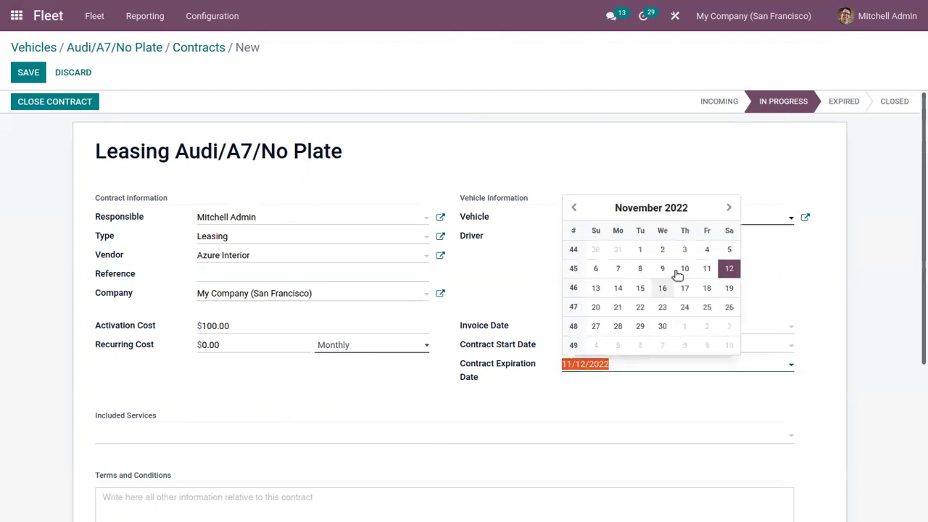
key(Tab)
click(607, 364)
click(728, 208)
click(728, 208)
click(729, 208)
click(728, 208)
click(728, 208)
click(728, 207)
click(729, 208)
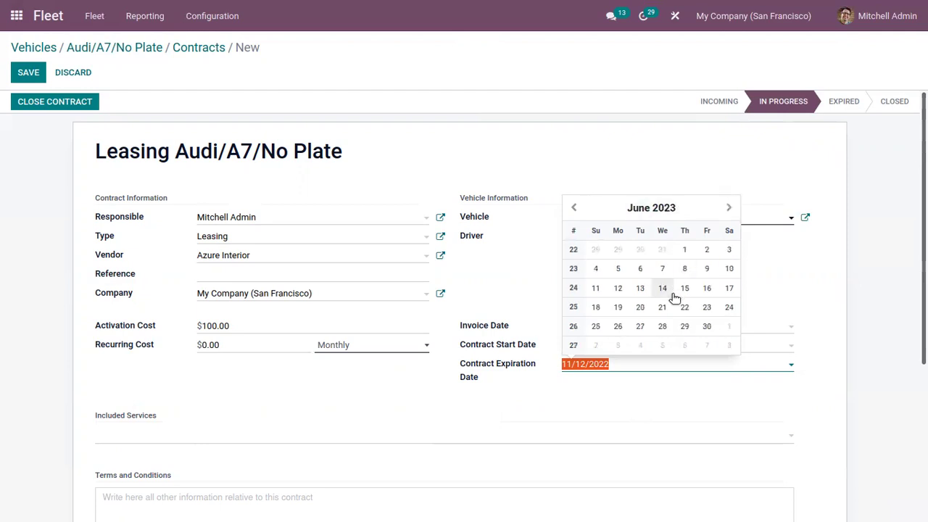
click(671, 294)
Add Repair and maintenance and Assistance as the contract's included services.
scroll(556, 300, down, 2)
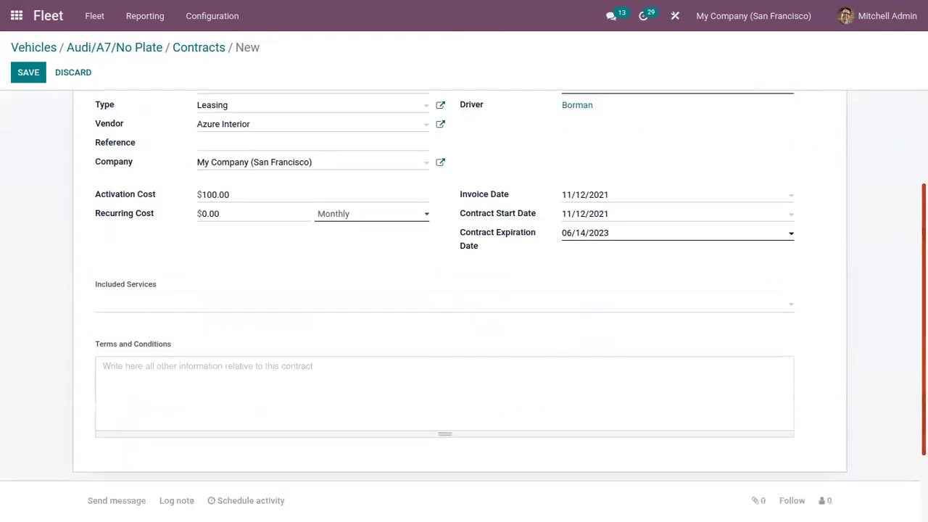
click(472, 304)
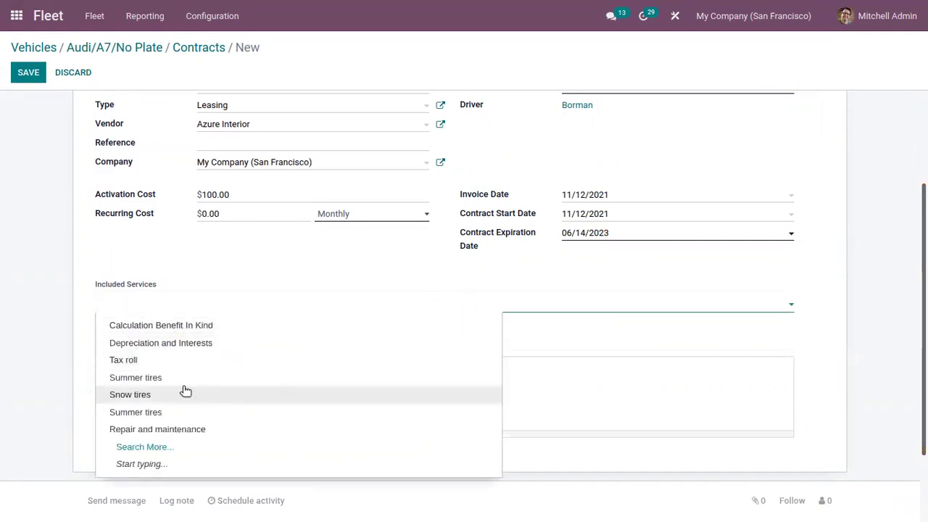
click(161, 428)
click(227, 308)
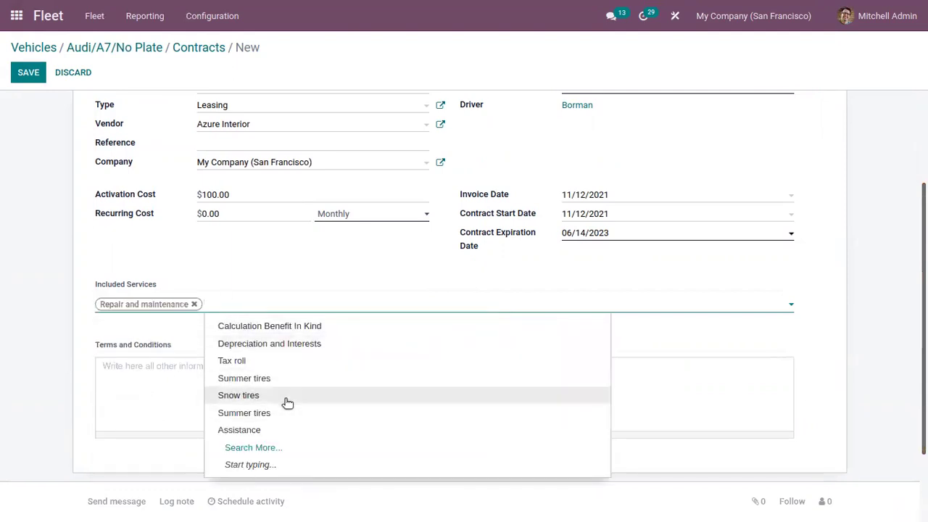
click(296, 427)
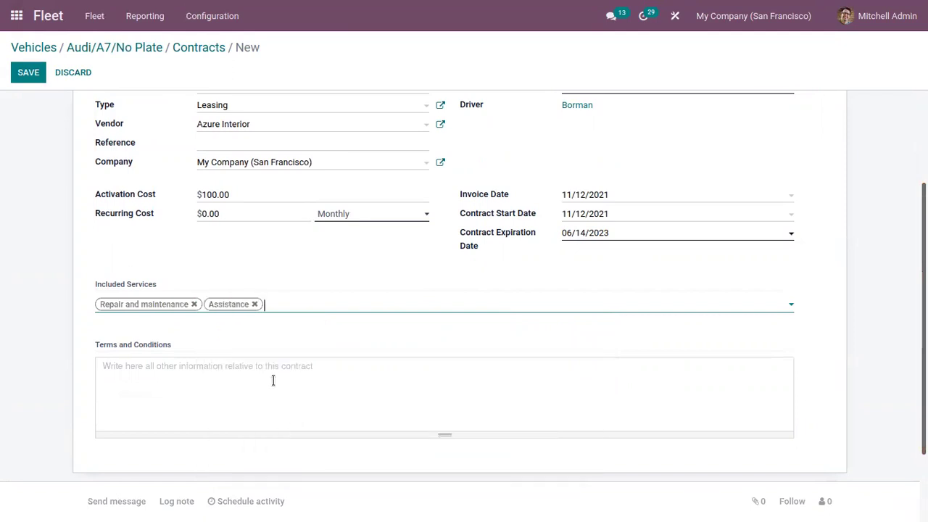
Save the leasing contract and return to the Audi/A7 vehicle record.
click(180, 366)
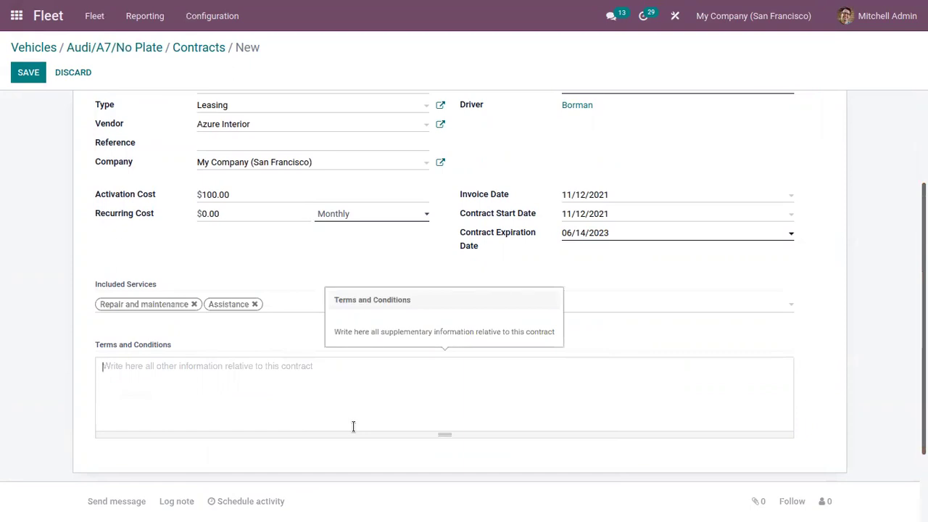
scroll(890, 162, up, 3)
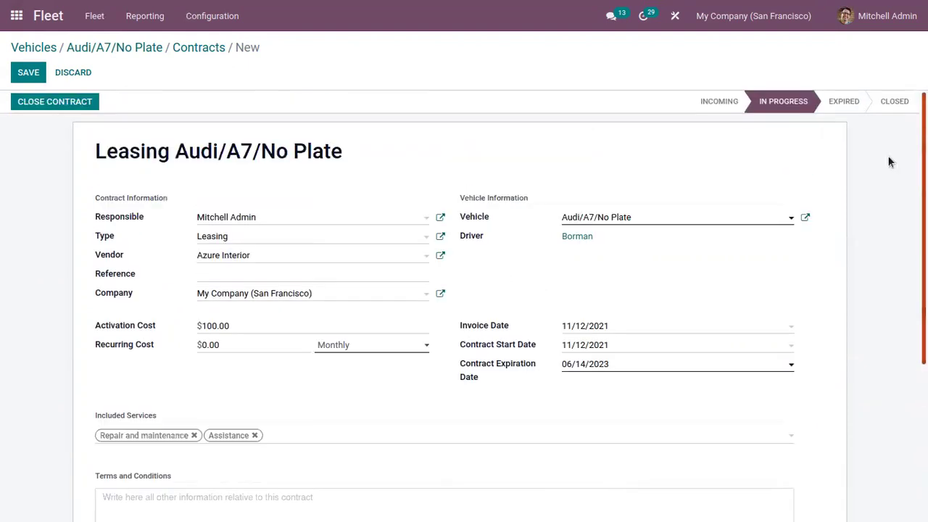
click(28, 73)
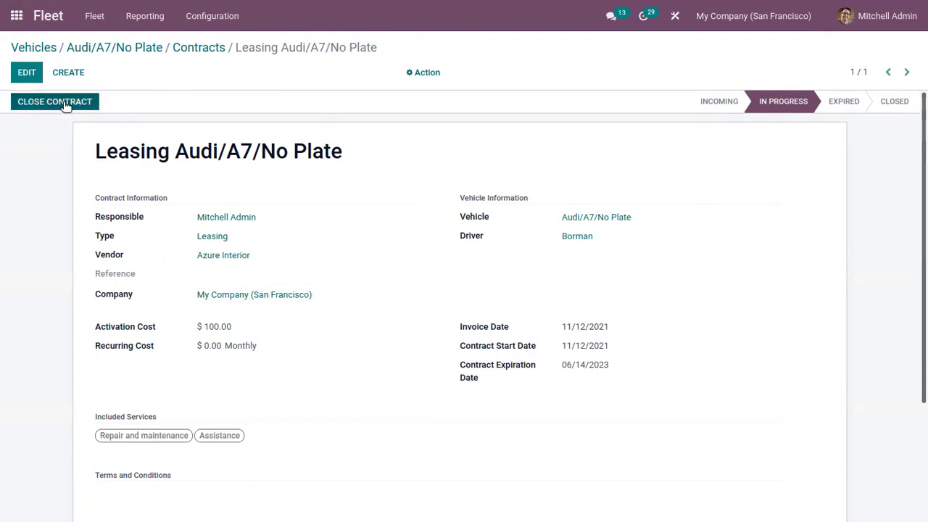
click(203, 48)
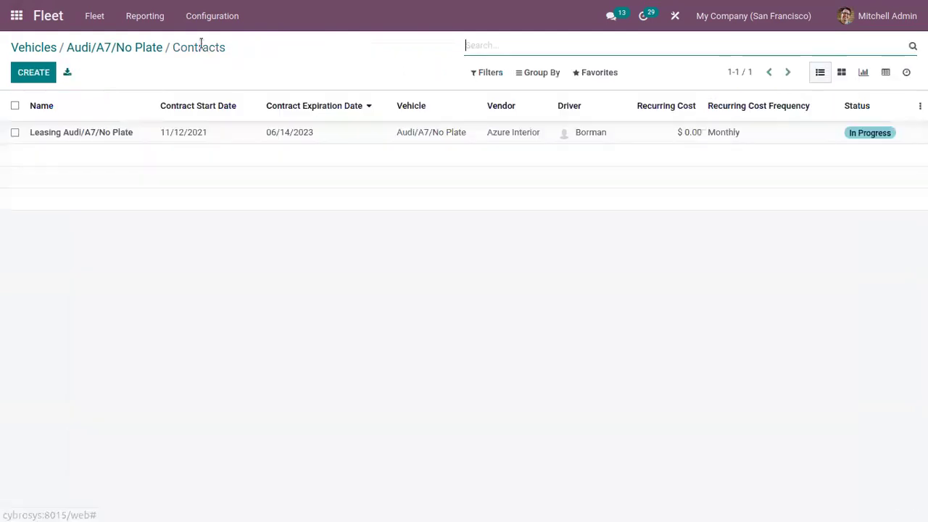
click(145, 48)
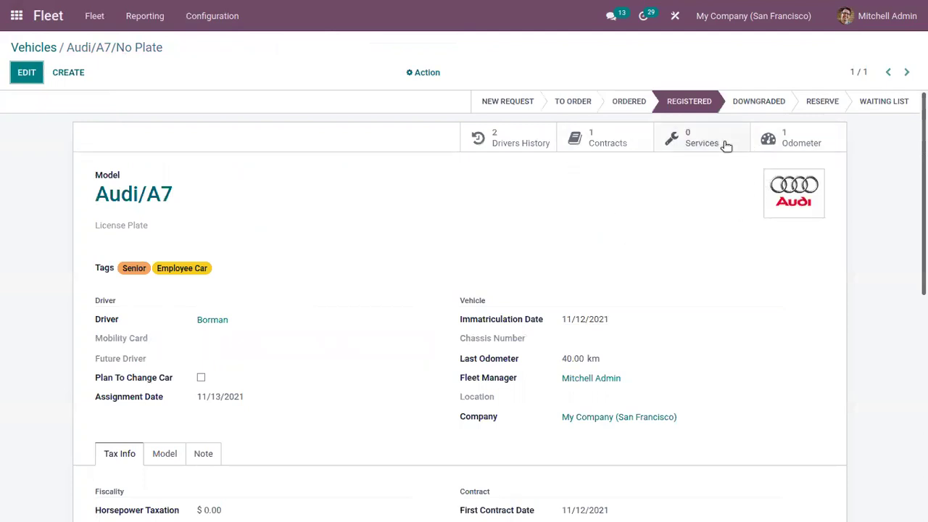
Review the Audi/A7 vehicle's odometer log entry and return to the vehicle record.
click(796, 132)
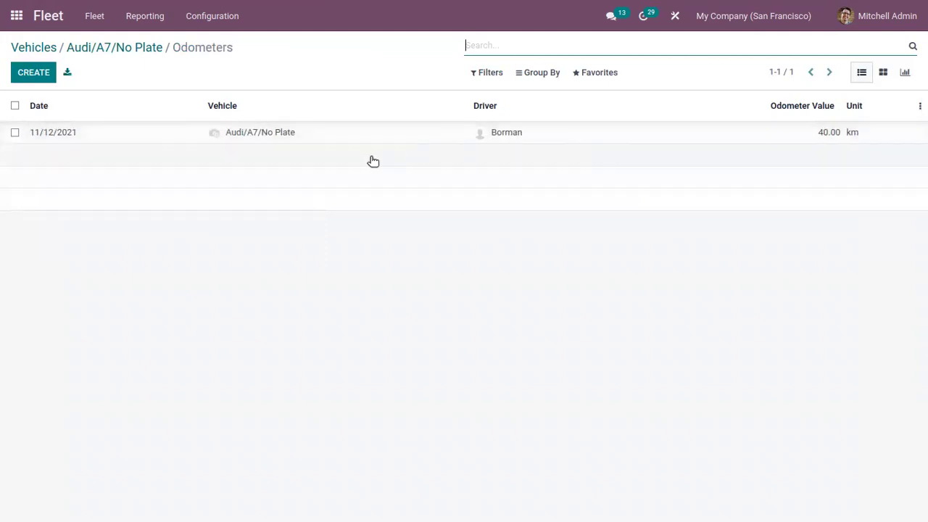
click(212, 138)
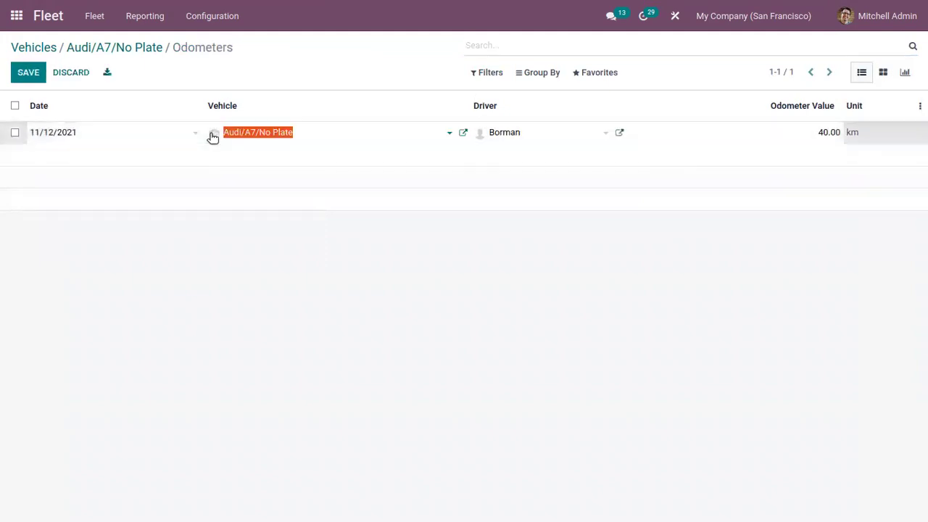
click(505, 135)
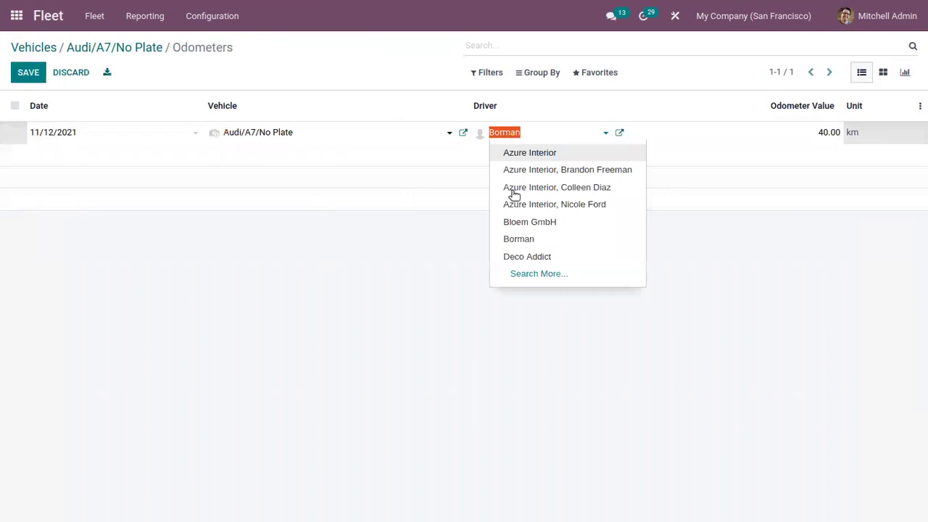
click(339, 279)
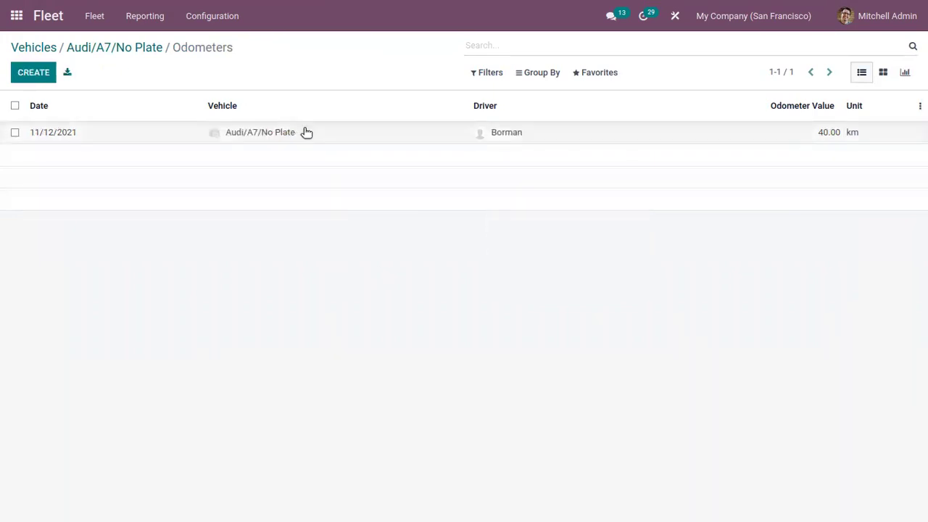
click(307, 132)
click(151, 235)
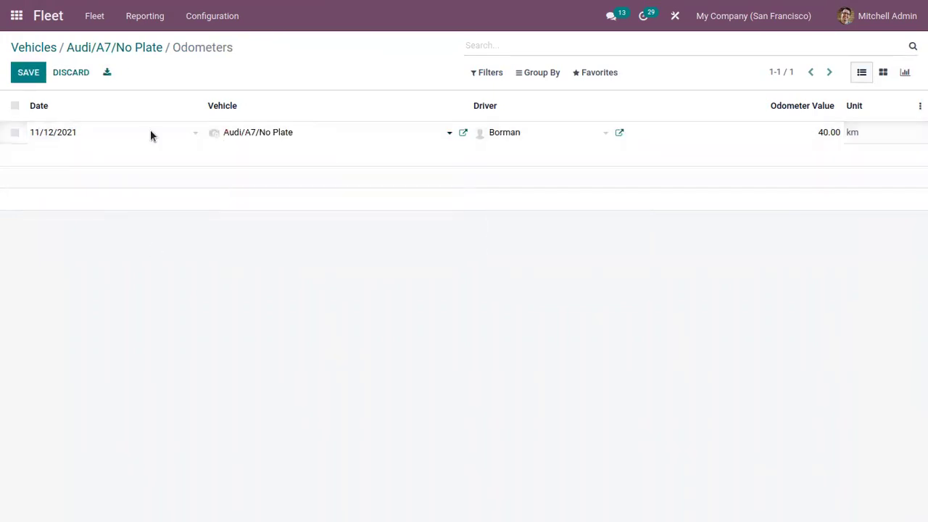
click(154, 51)
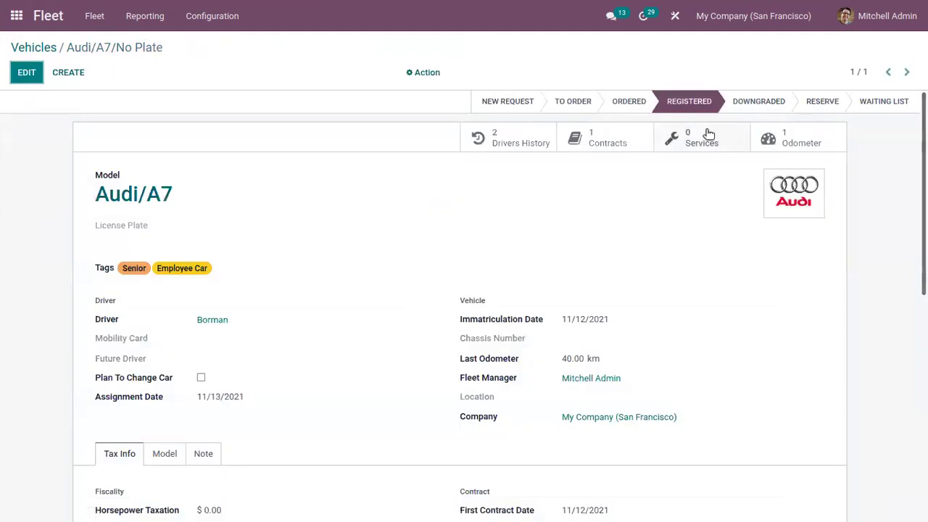
Create a service entry for the Audi/A7 vehicle described as Repair Tire, with type Repair and maintenance and date 11/12/2021.
click(706, 134)
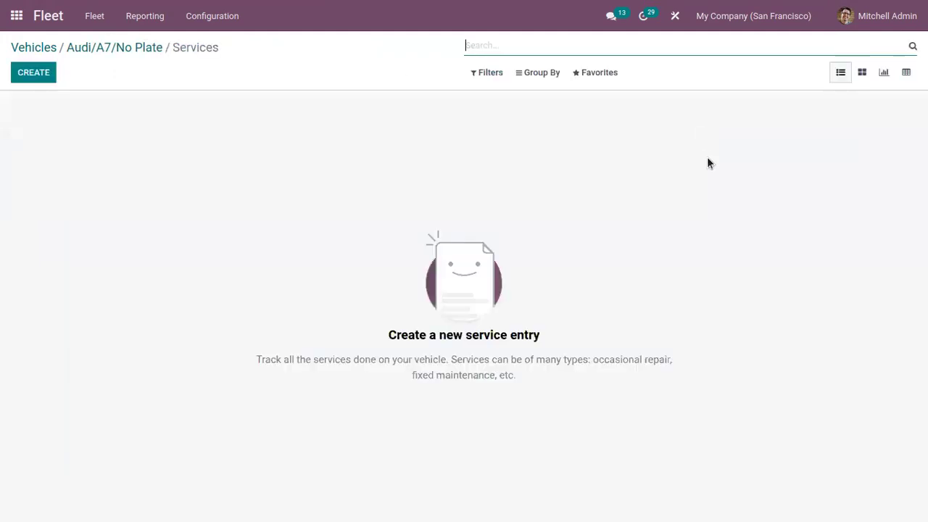
click(29, 81)
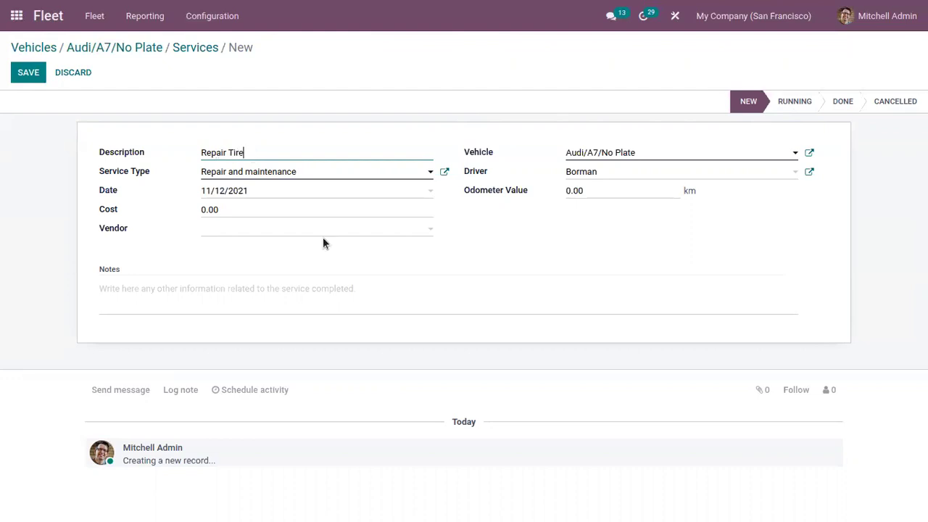
click(256, 173)
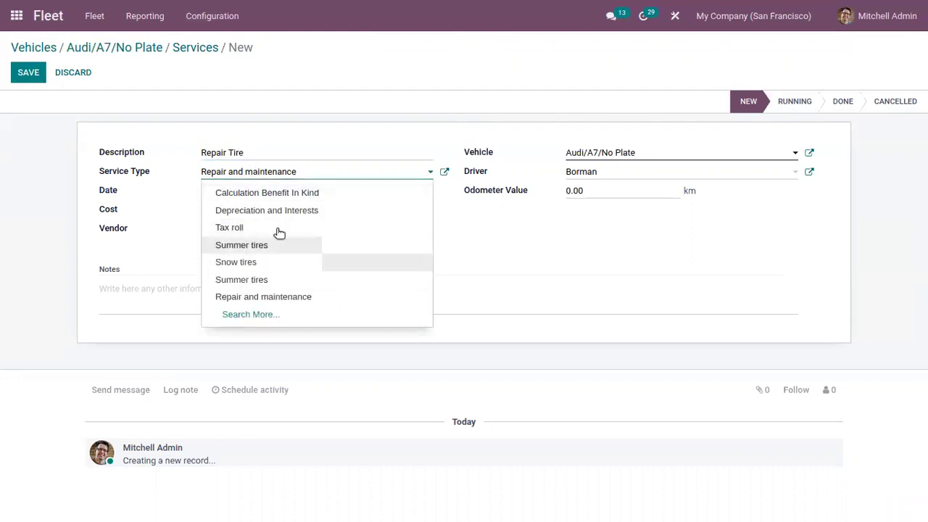
click(452, 244)
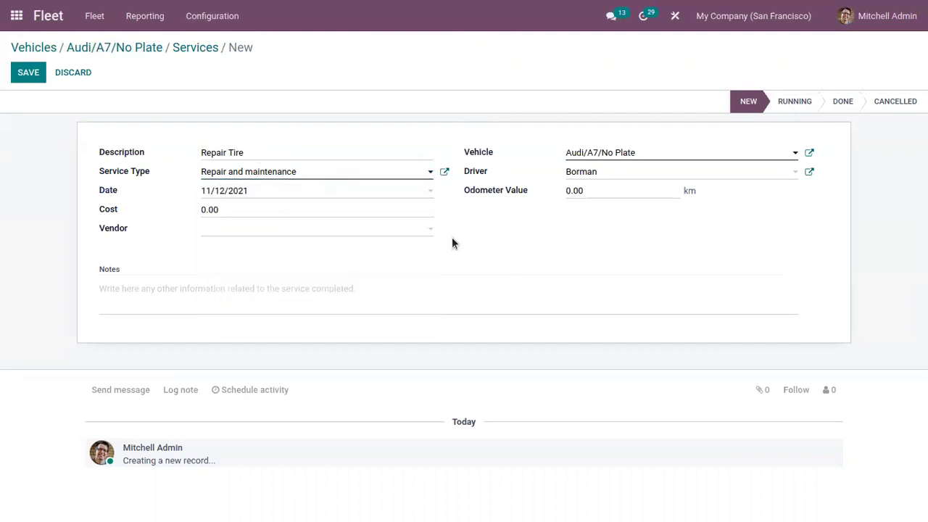
click(230, 193)
click(443, 274)
Set the service cost to 500 and choose Azure Interior as the vendor.
click(205, 208)
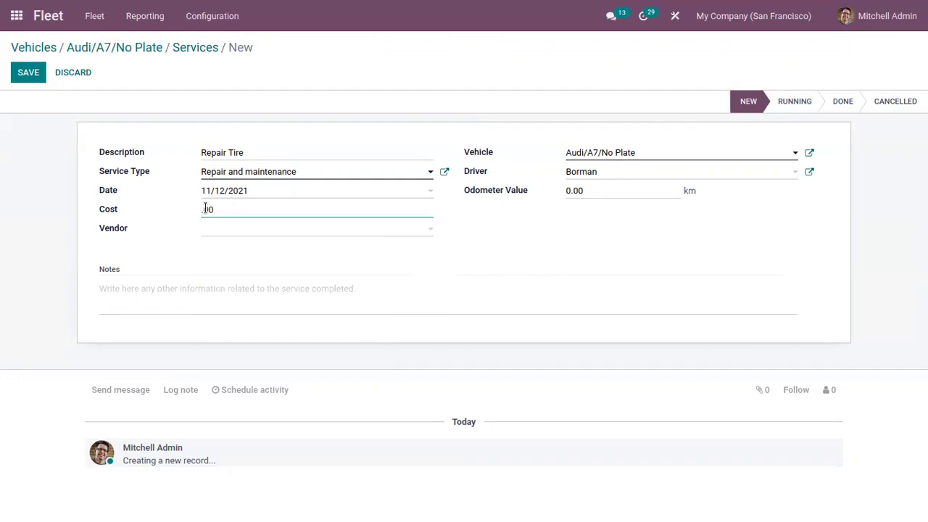
text(500)
click(231, 234)
click(239, 249)
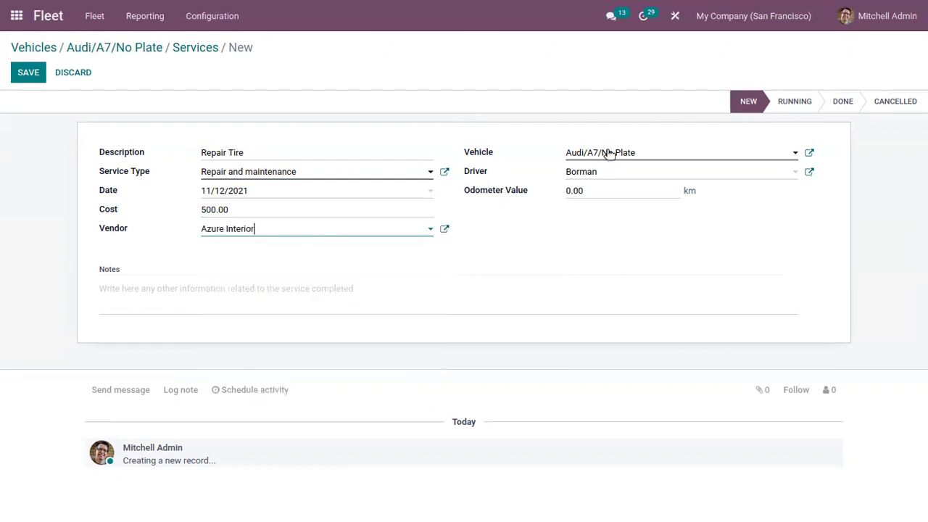
Set the service's odometer value to 40 km and save the service entry.
click(571, 192)
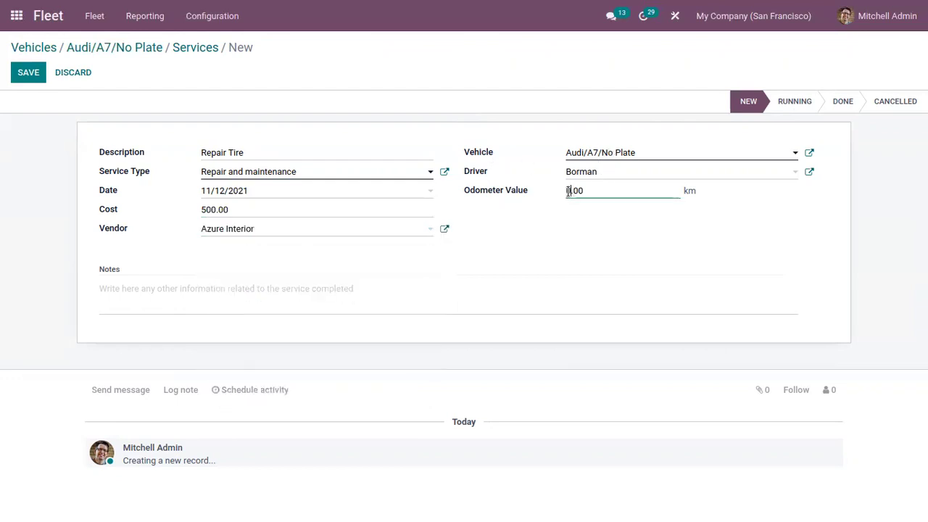
text(10)
click(325, 298)
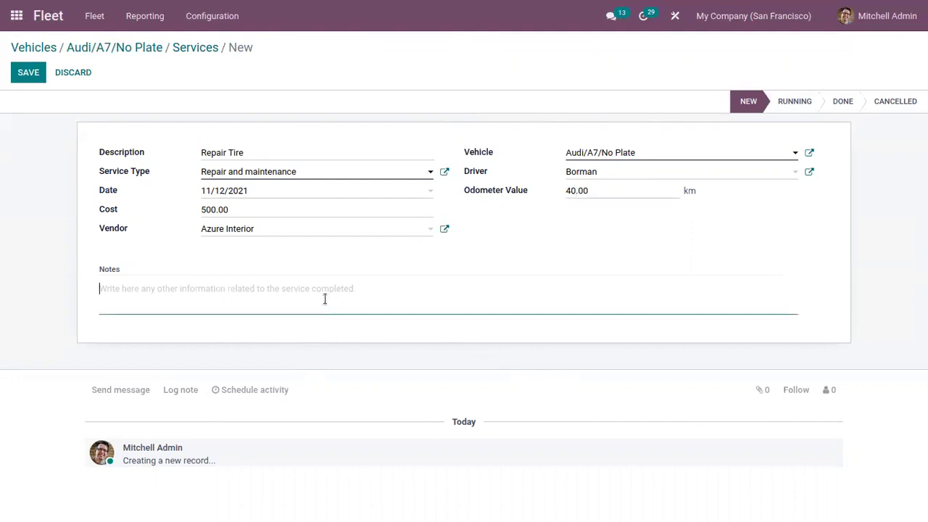
click(37, 72)
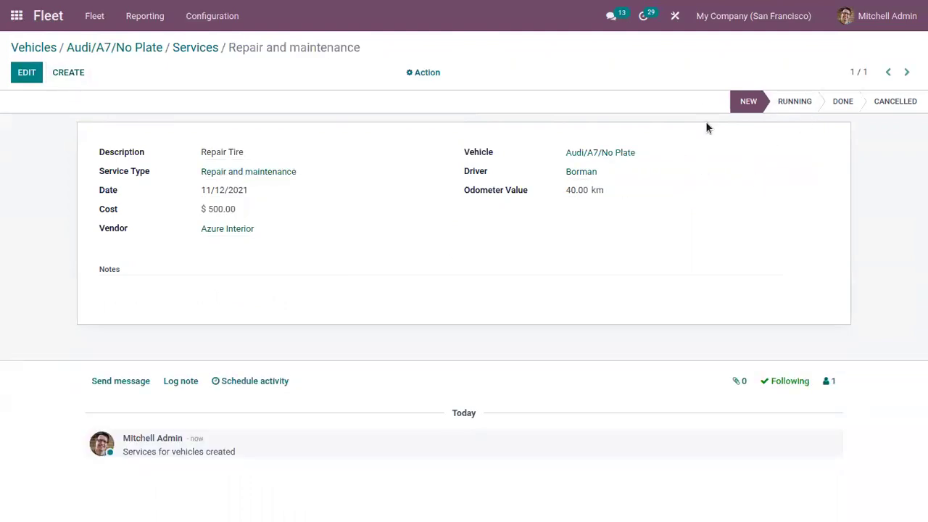
Move the Repair Tire service to the Running stage and return to the Audi/A7 vehicle record.
click(795, 101)
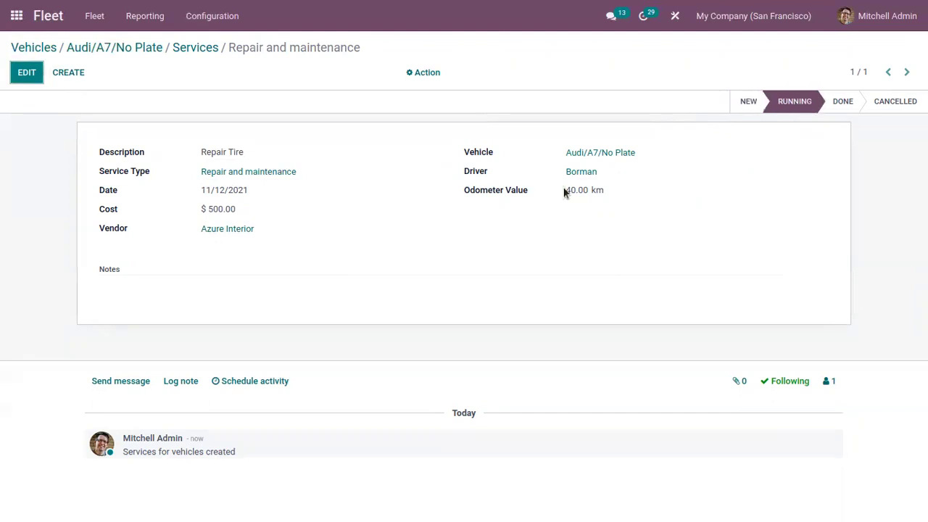
click(178, 45)
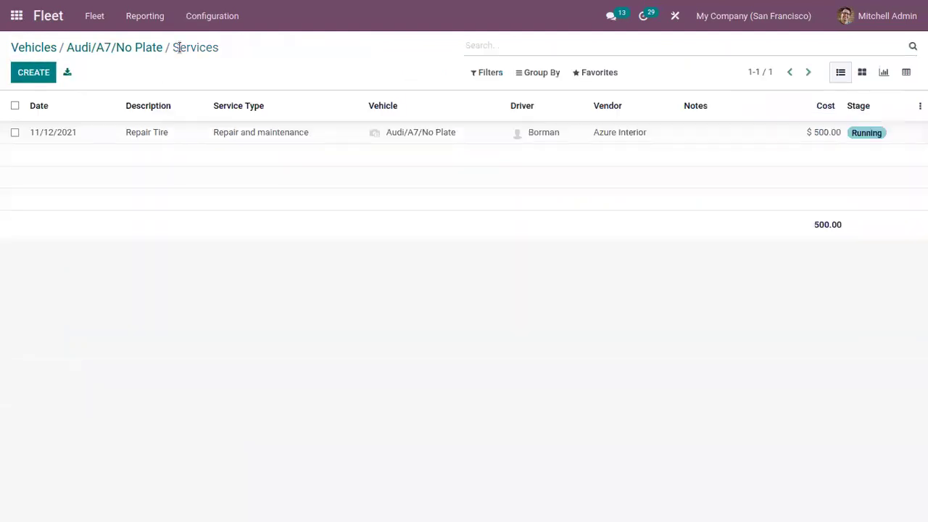
click(142, 51)
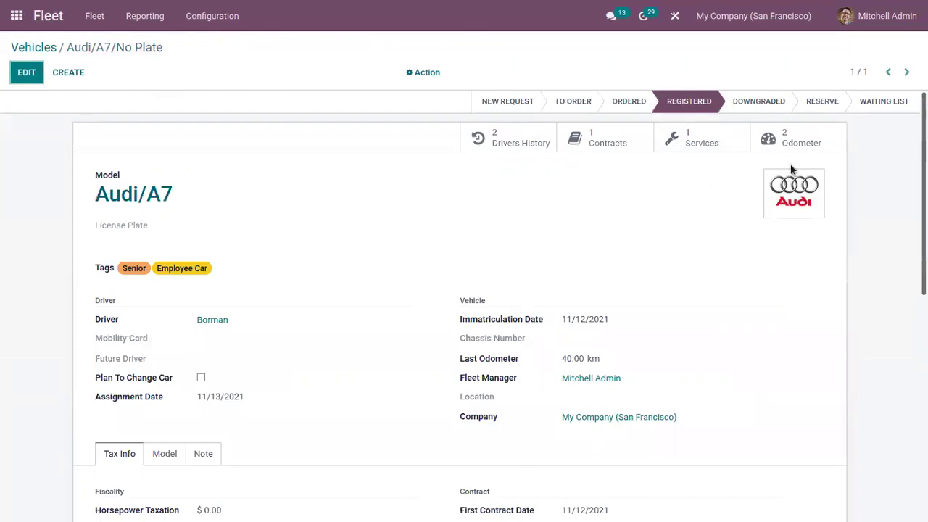
Set the second entry in the Audi/A7 odometer log to 50 km and return to the vehicle record.
click(791, 143)
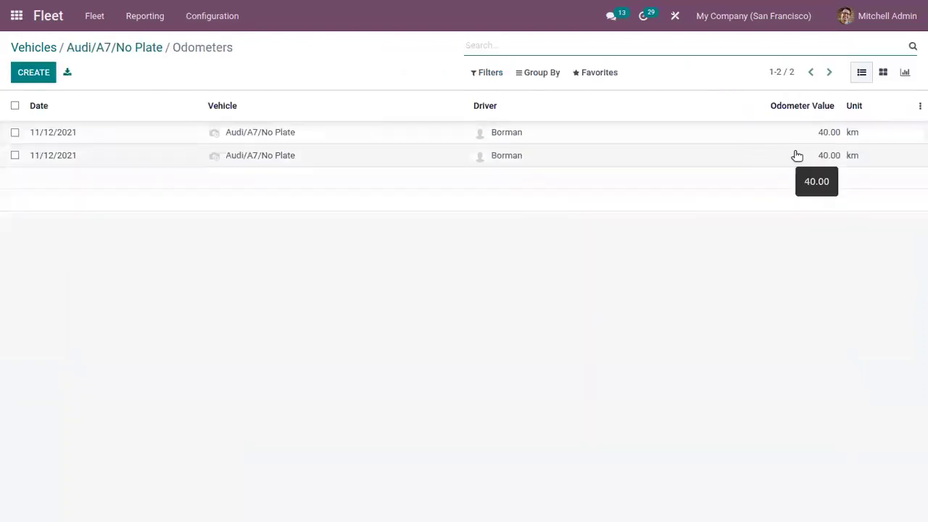
click(794, 153)
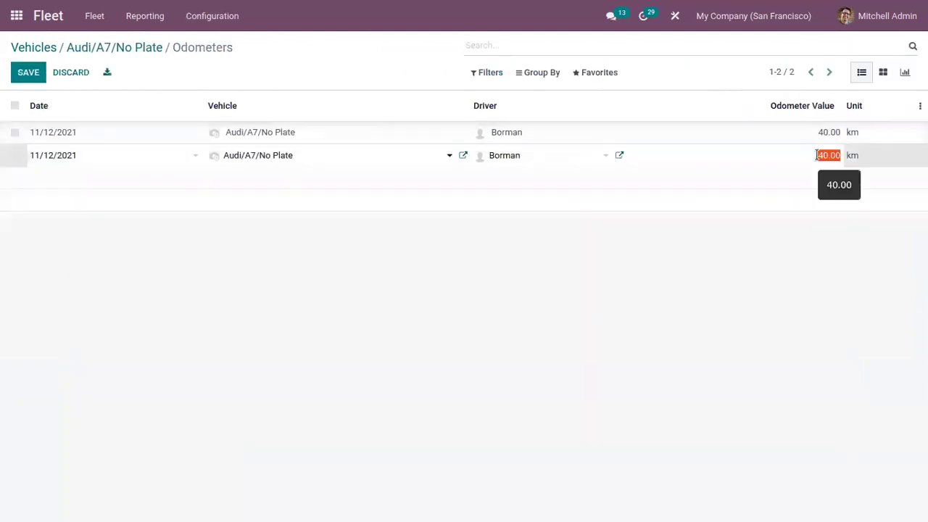
text(50)
click(612, 285)
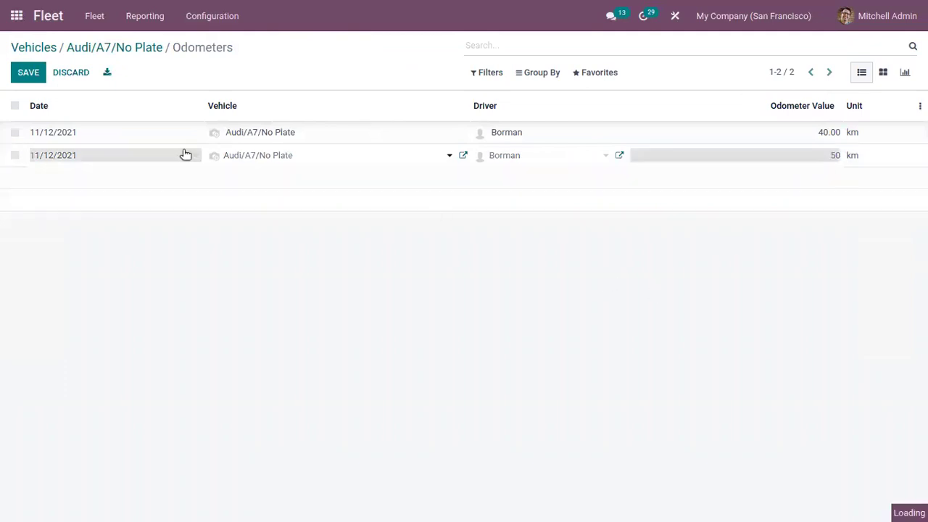
click(112, 47)
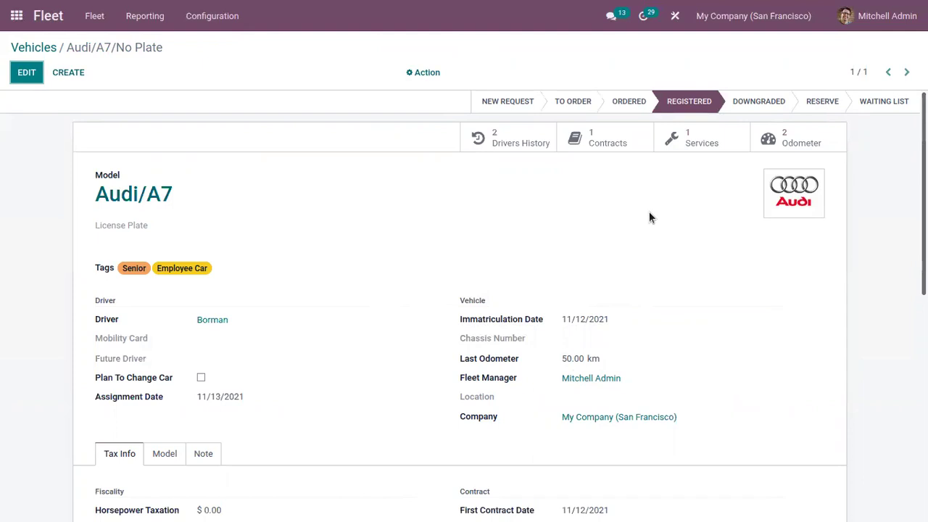
Look over the vehicles overview and the fleet contracts list, removing the In Progress filter to show all contracts.
click(33, 47)
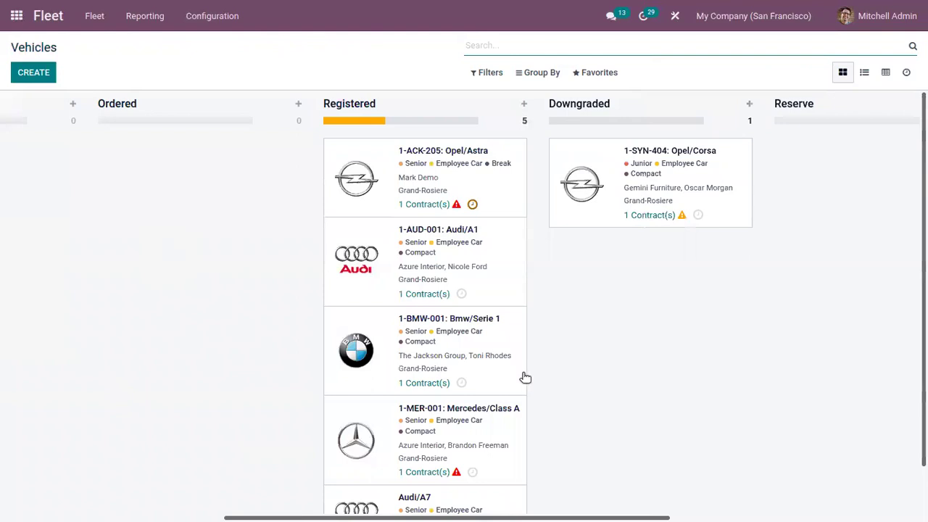
scroll(524, 375, down, 1)
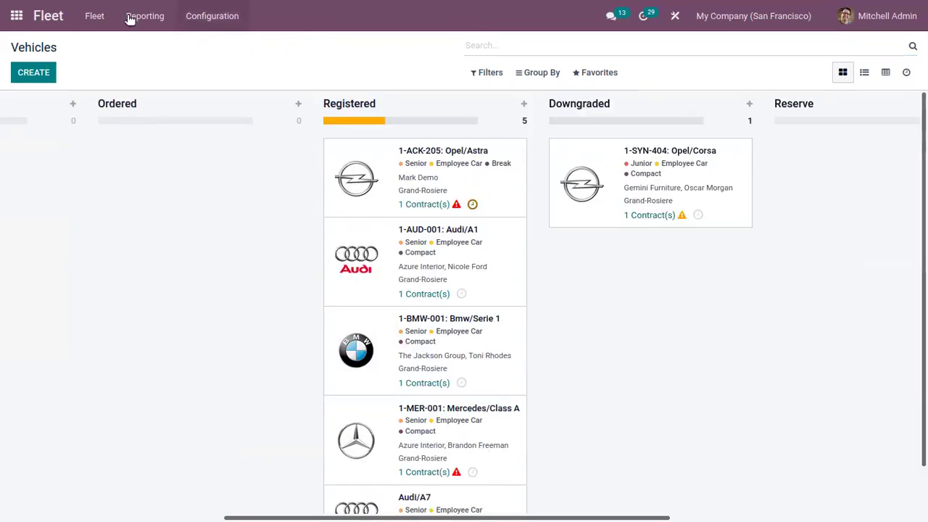
click(94, 19)
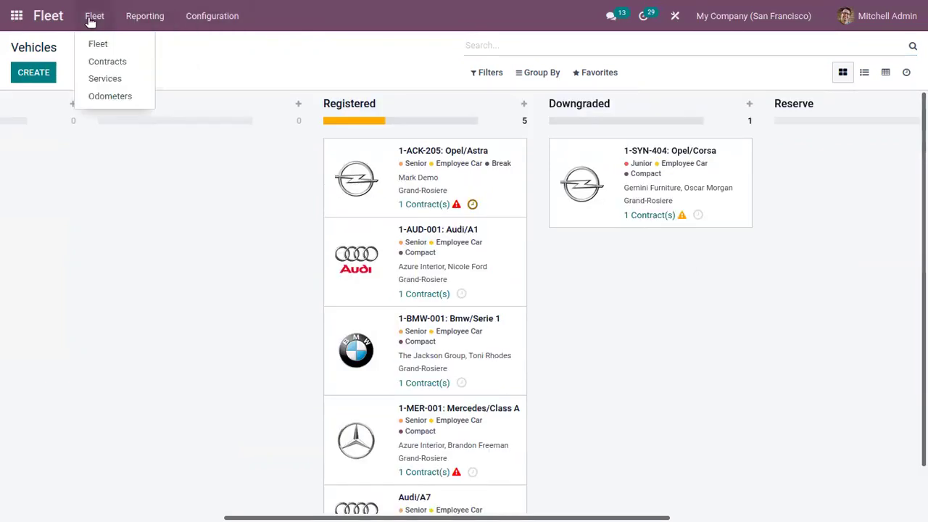
click(127, 61)
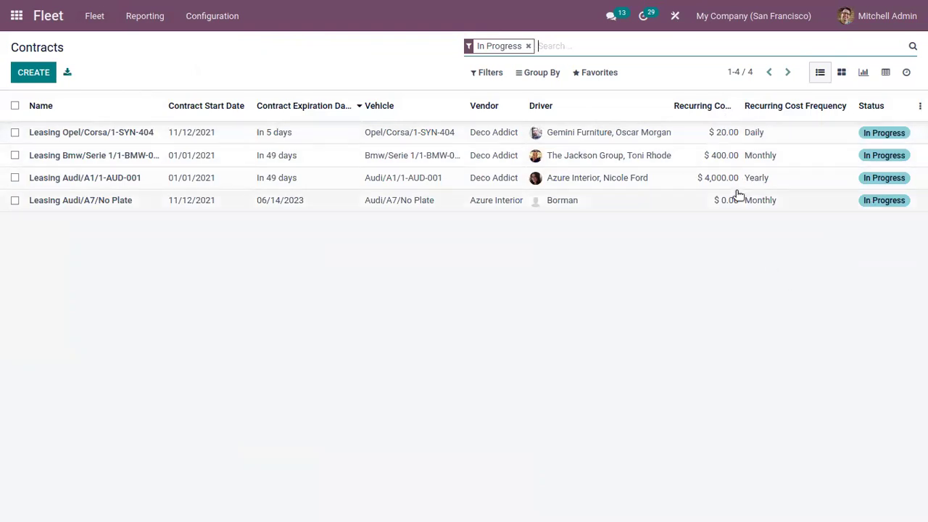
click(528, 45)
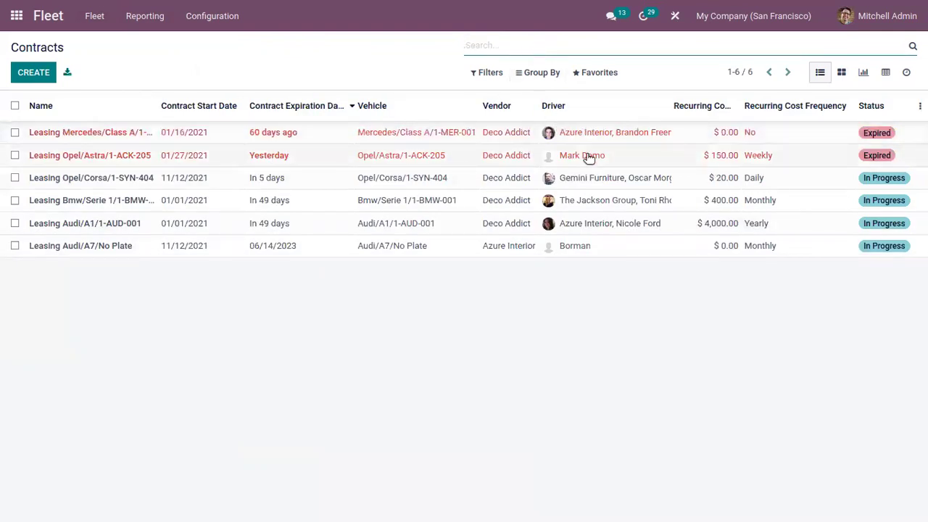
Review the fleet's services list, including the Opel/Astra maintenance record, and view the odometer log for all vehicles.
click(101, 16)
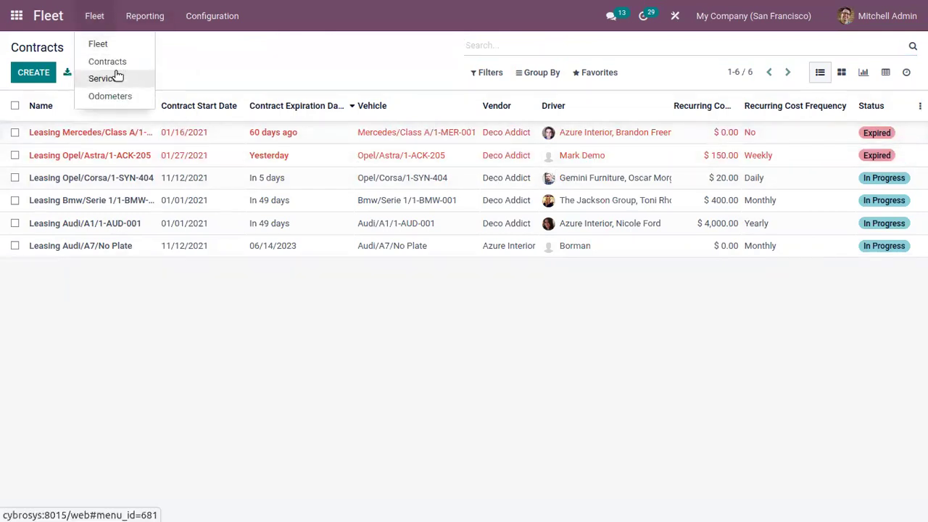
click(102, 79)
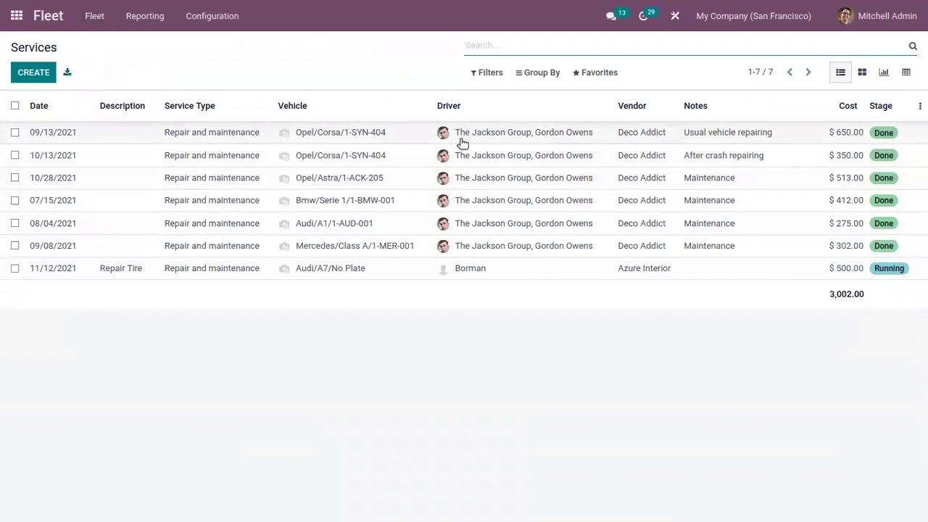
click(242, 176)
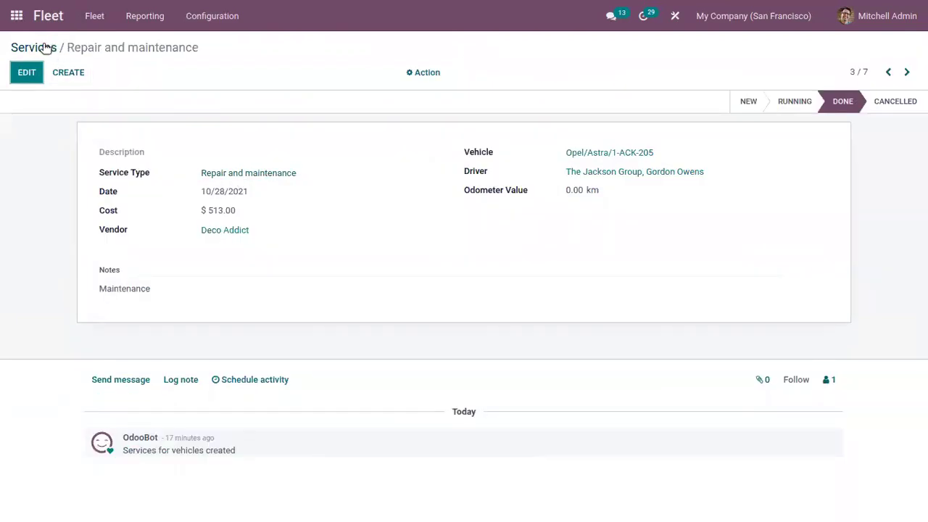
click(45, 48)
click(93, 18)
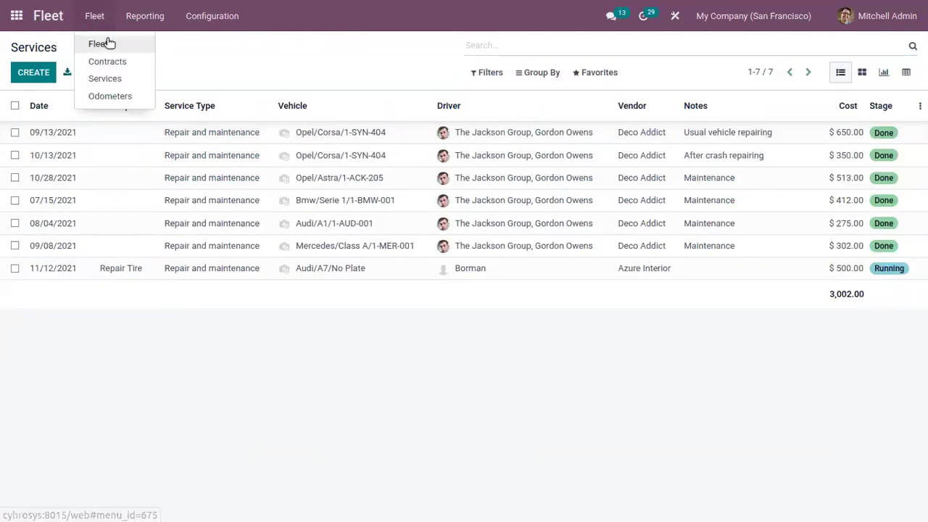
click(122, 97)
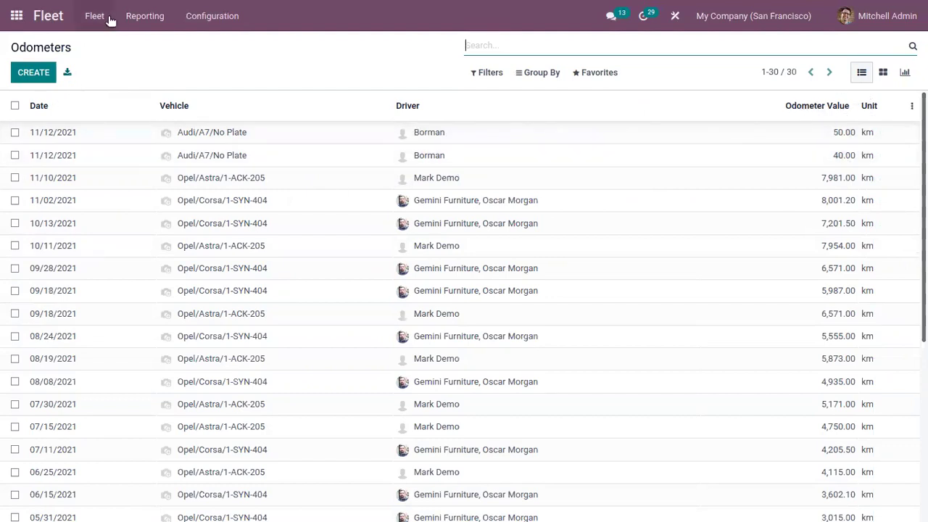
Browse the full list of configured vehicle manufacturers.
click(205, 20)
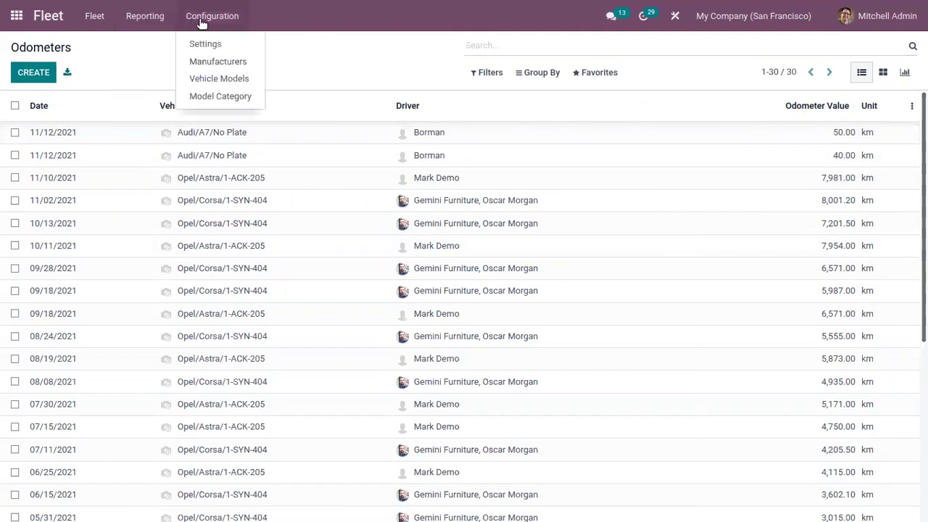
mouse_move(95, 16)
mouse_move(183, 16)
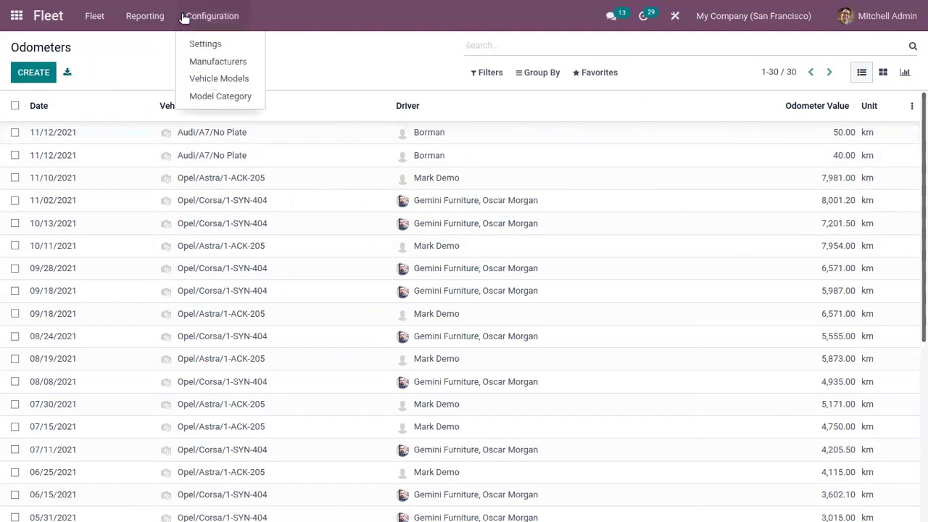
click(188, 64)
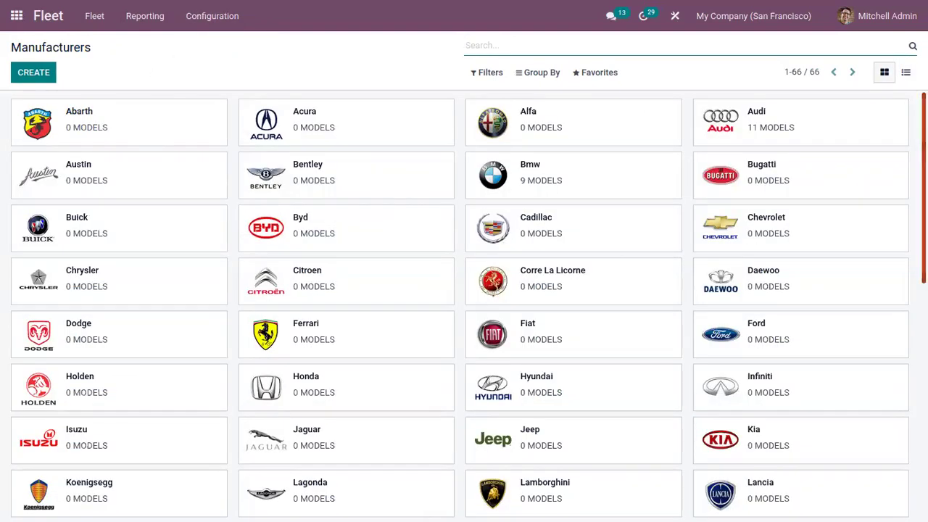
scroll(464, 305, down, 6)
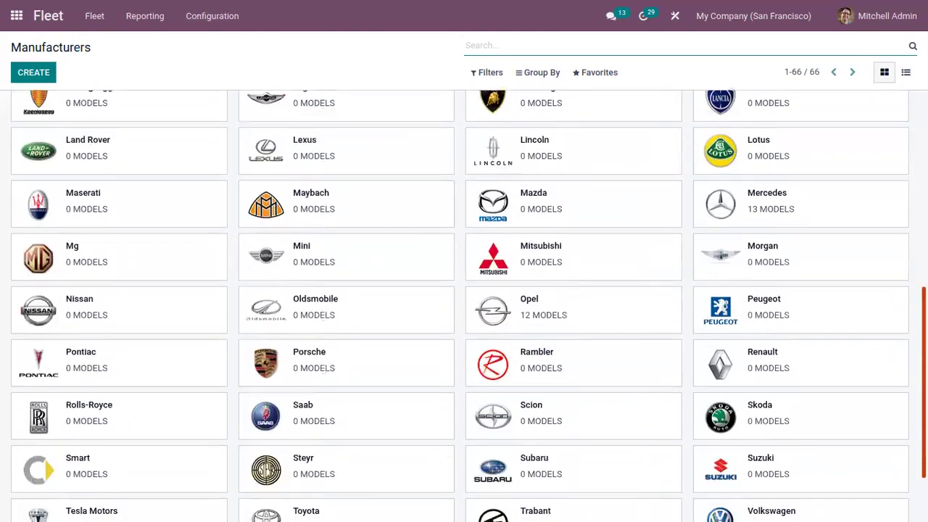
scroll(464, 305, down, 2)
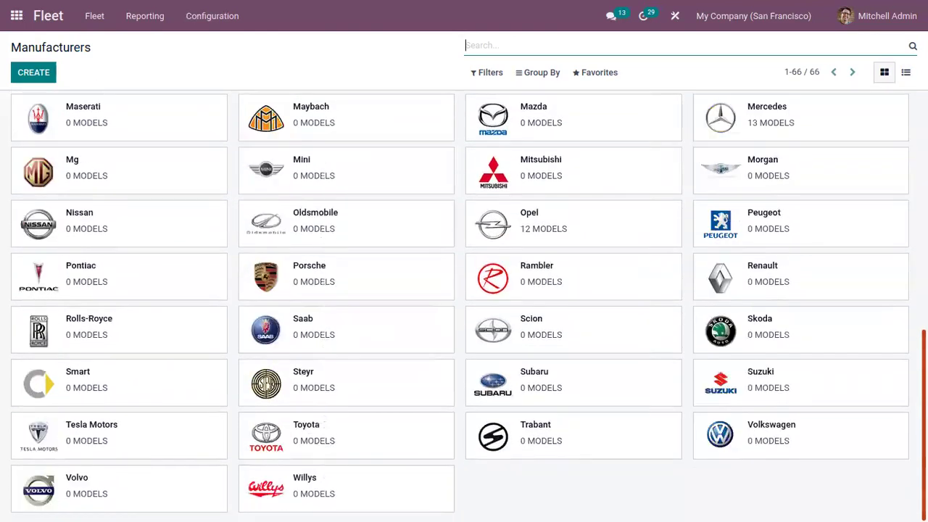
scroll(463, 304, up, 5)
View the blank new manufacturer form and the list of Audi models, returning to the manufacturers list.
click(33, 72)
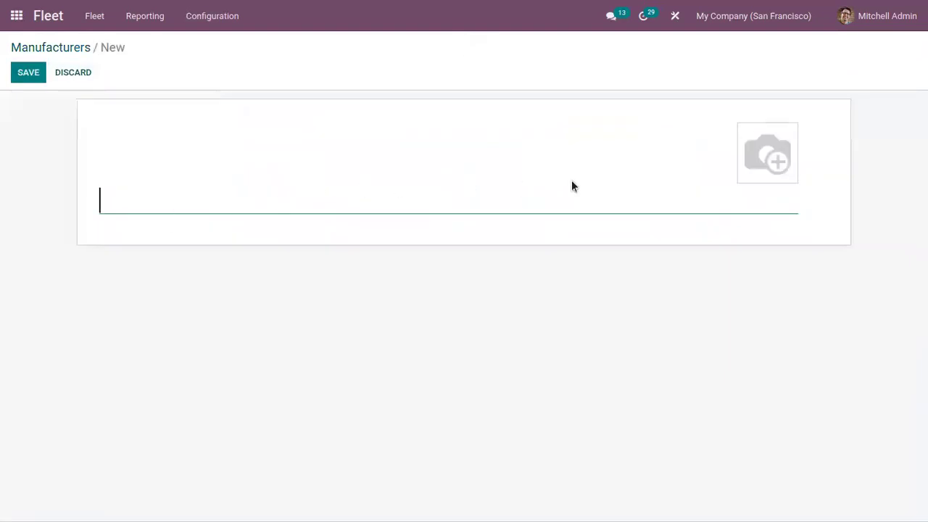
click(56, 49)
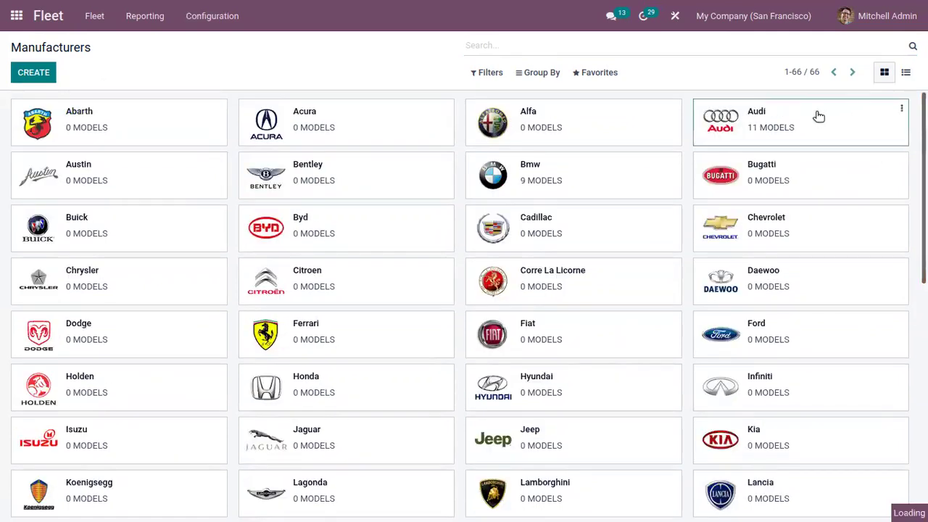
click(818, 117)
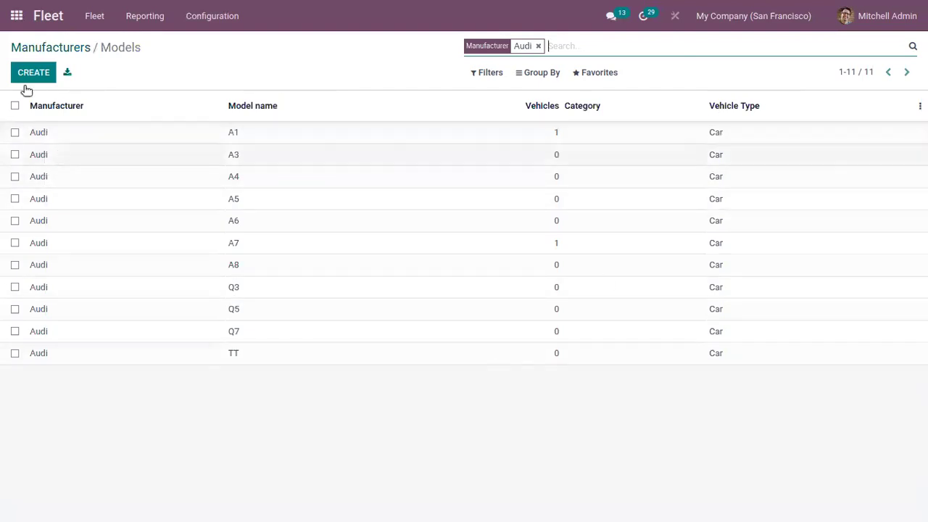
click(56, 54)
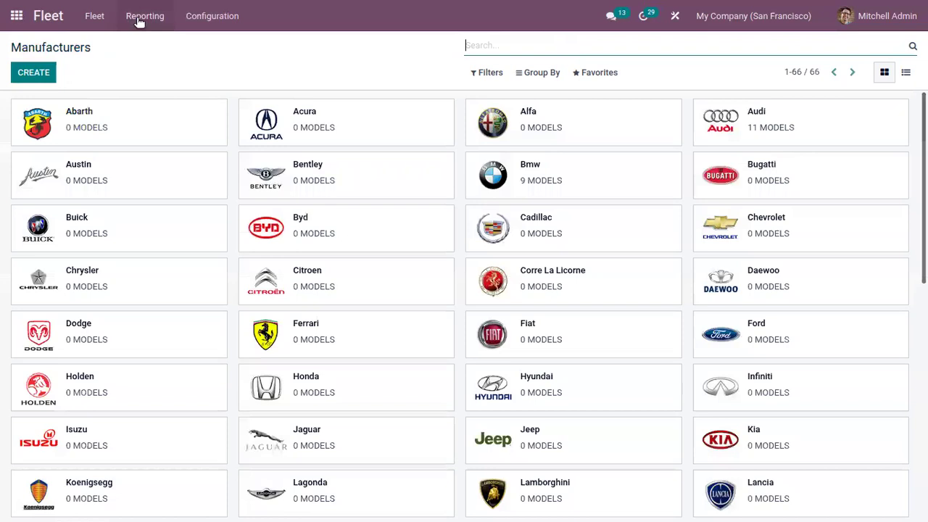
View the Audi models in the vehicle models list and a blank model category entry, discarding the entry.
click(207, 17)
click(192, 78)
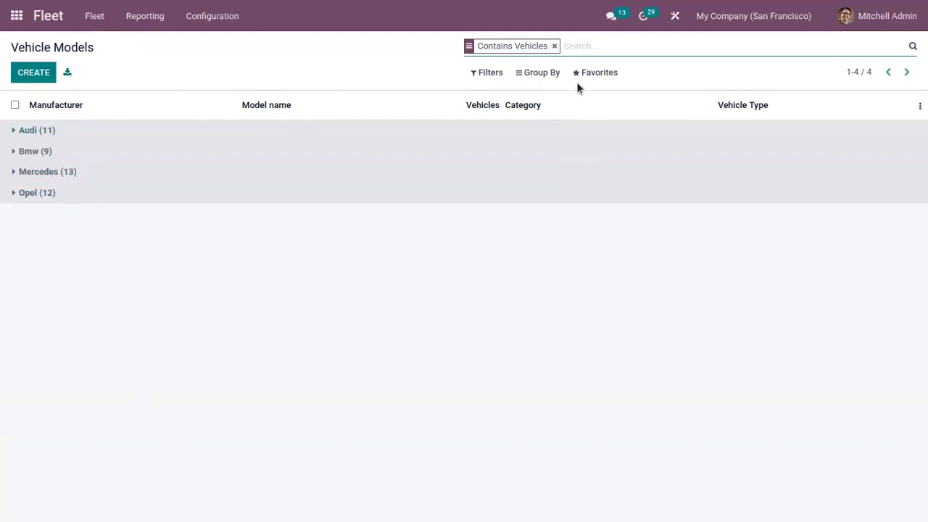
click(14, 133)
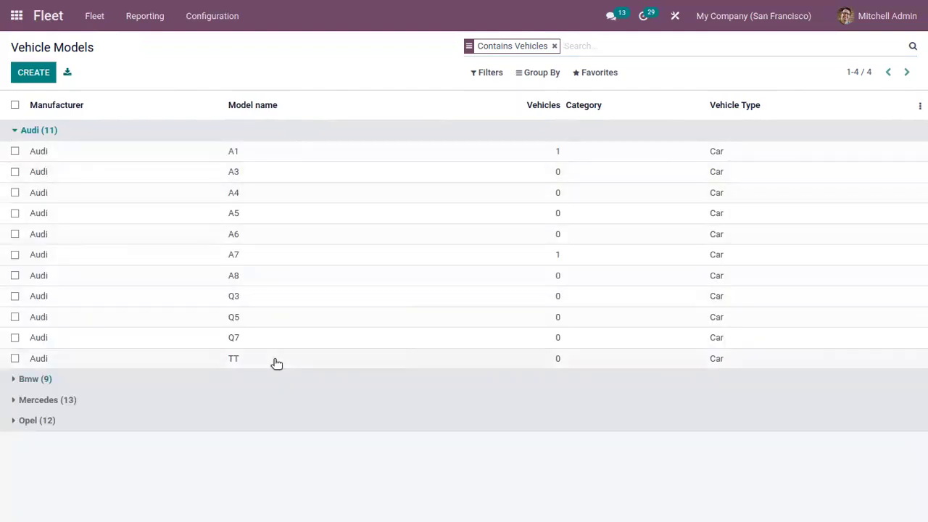
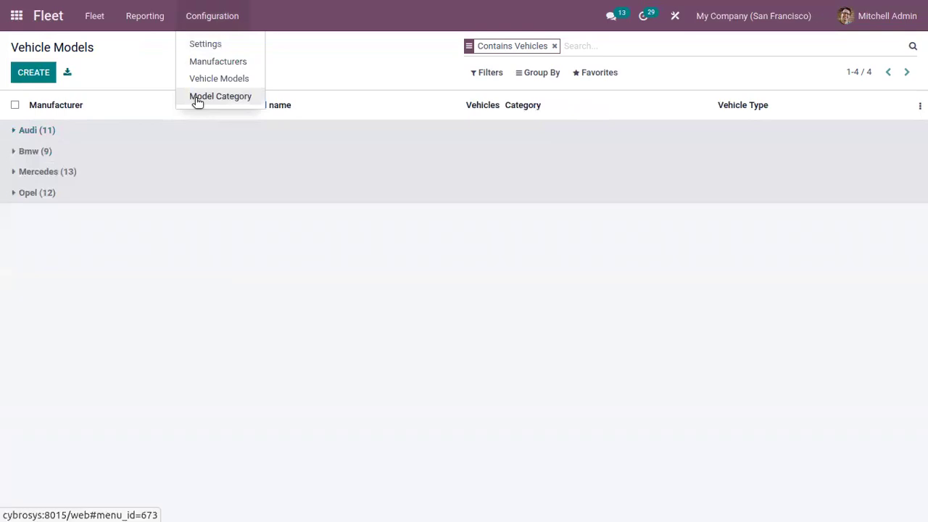
click(30, 80)
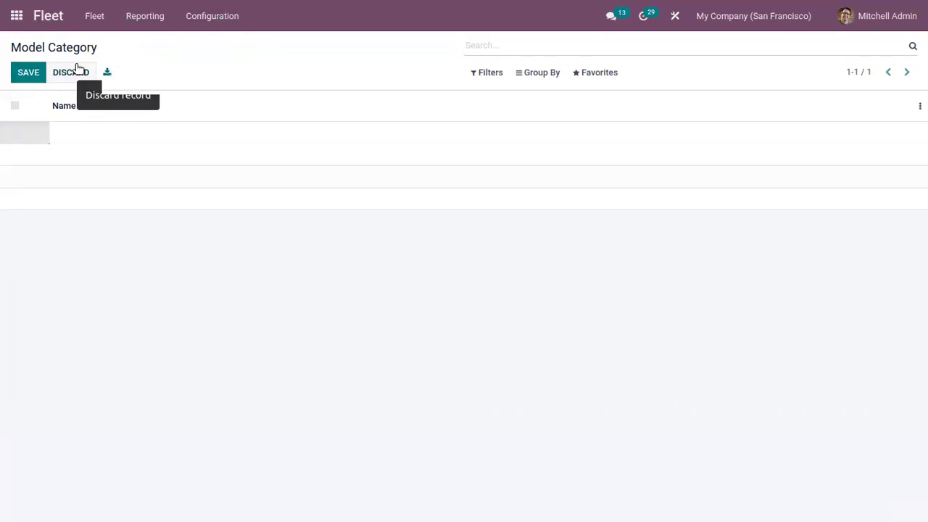
click(79, 71)
Set the fleet's End Date Contract Alert to 20 days before the end date and save the settings.
click(190, 20)
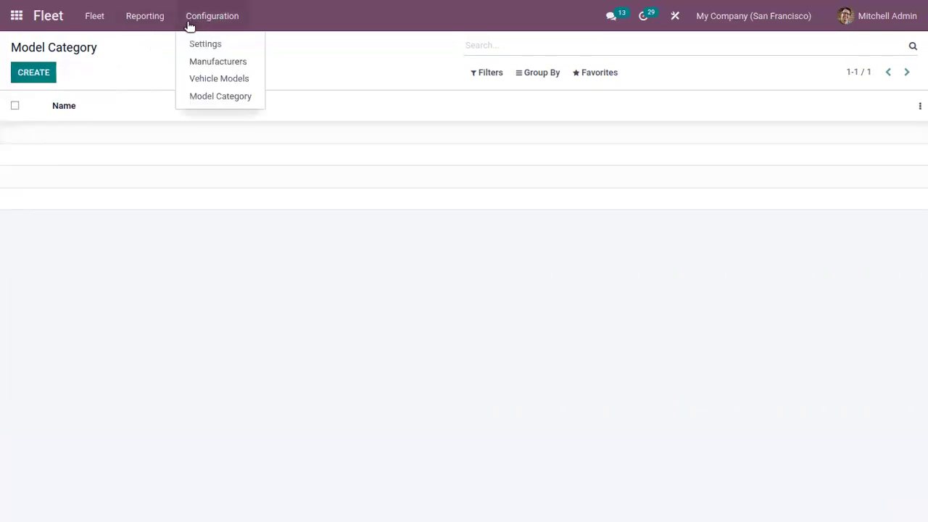
click(154, 41)
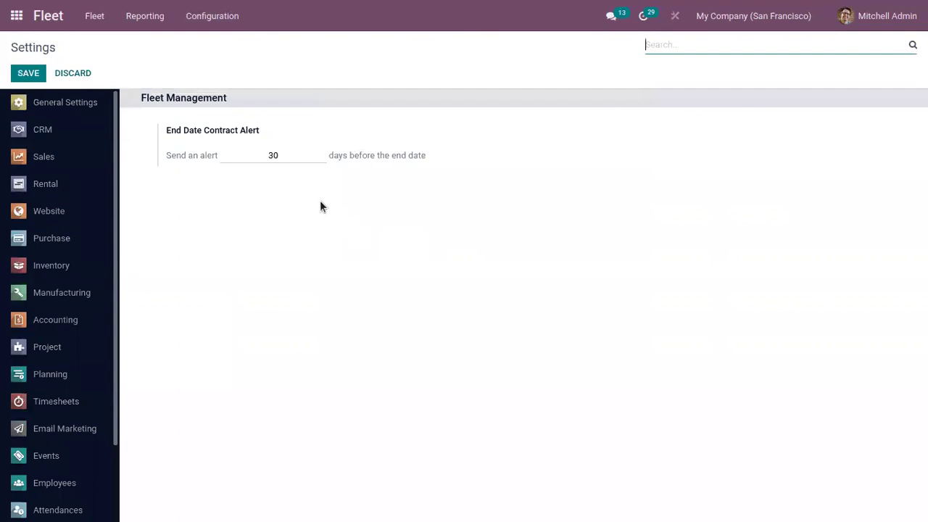
click(294, 154)
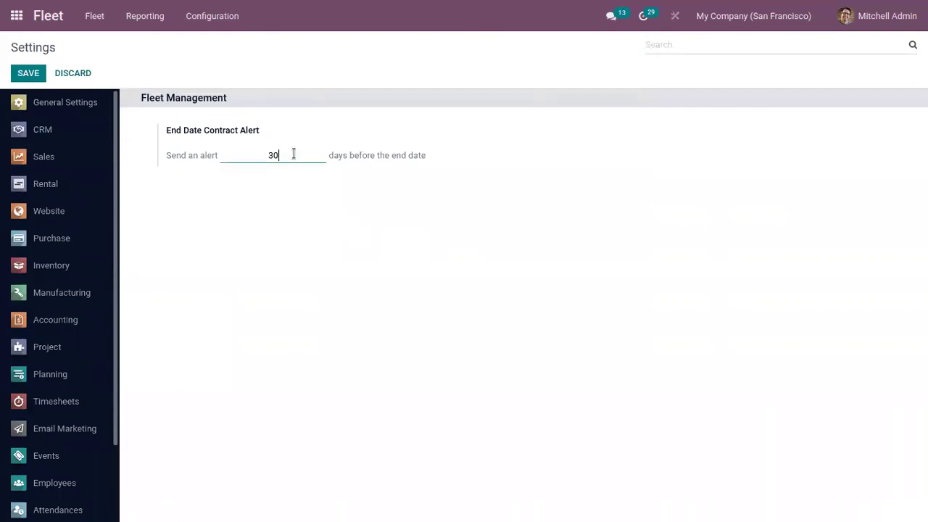
key(BackSpace)
key(BackSpace)
text(20)
click(28, 73)
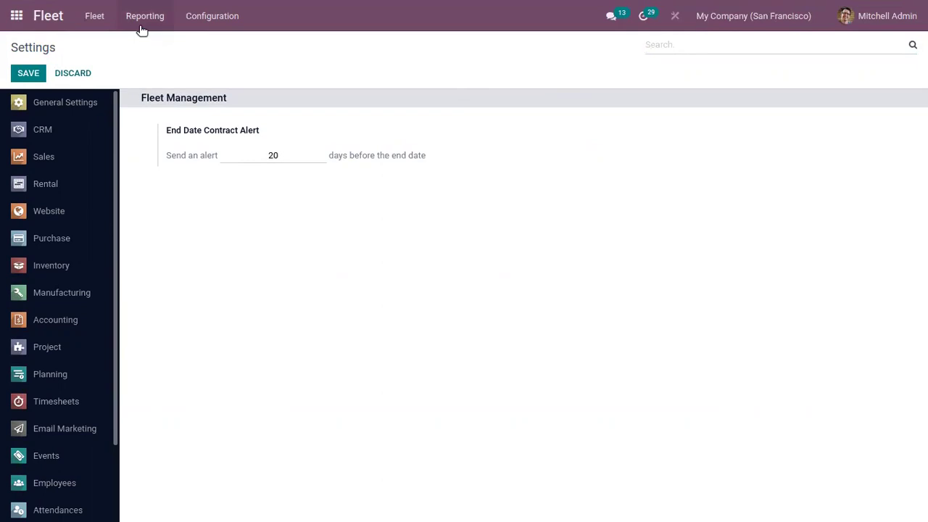
Examine the 2021 fleet costs analysis, covering the monthly contract and service costs, totals, cost per type and the per-vehicle table.
click(142, 30)
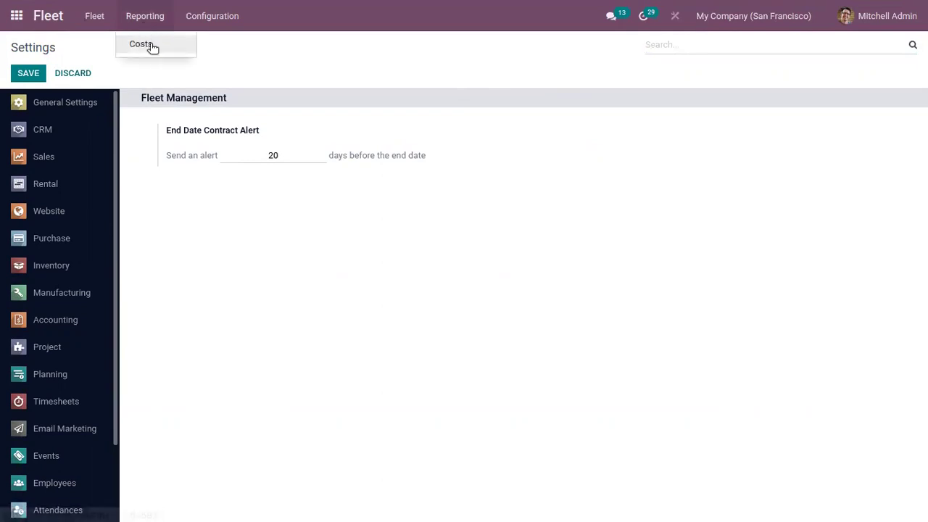
click(151, 44)
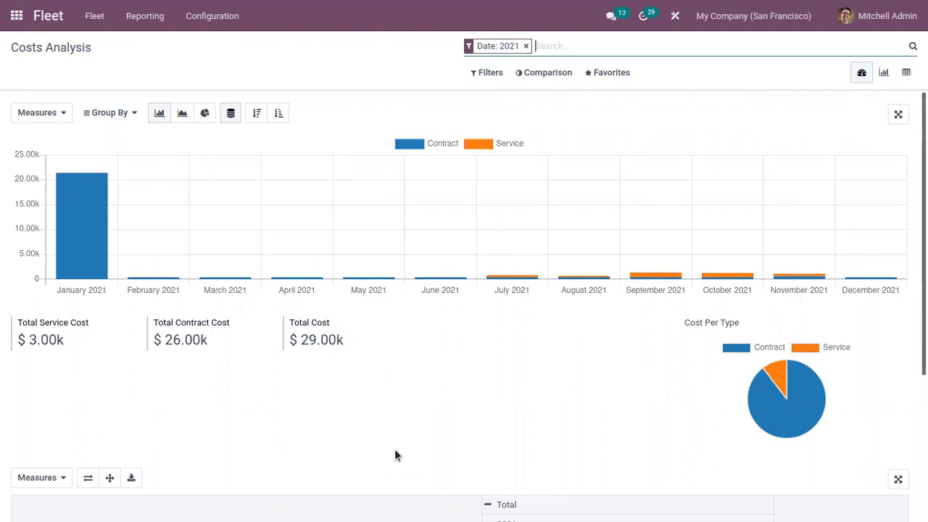
click(41, 112)
click(79, 72)
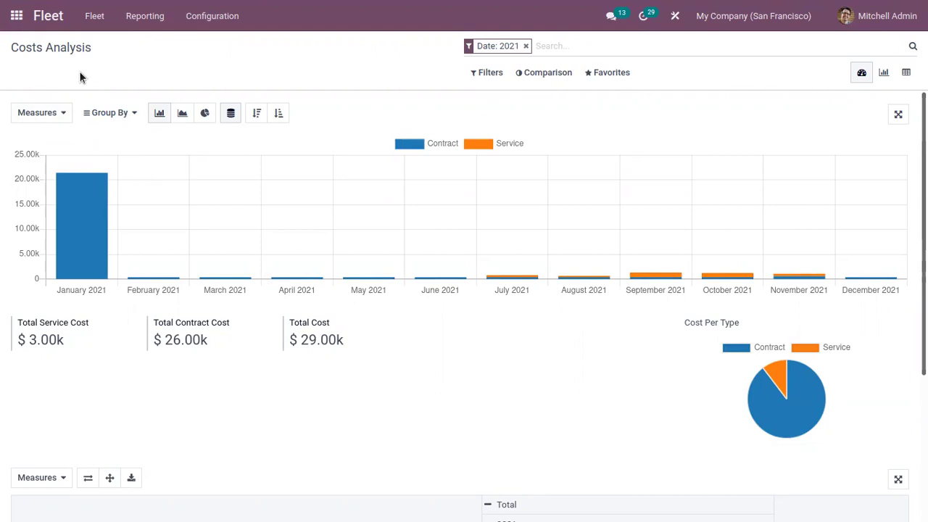
mouse_move(82, 203)
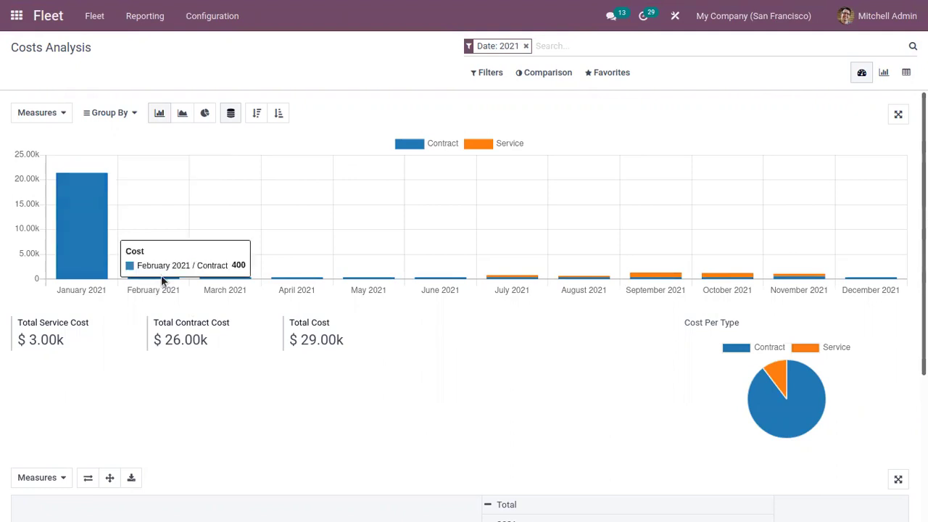
mouse_move(169, 280)
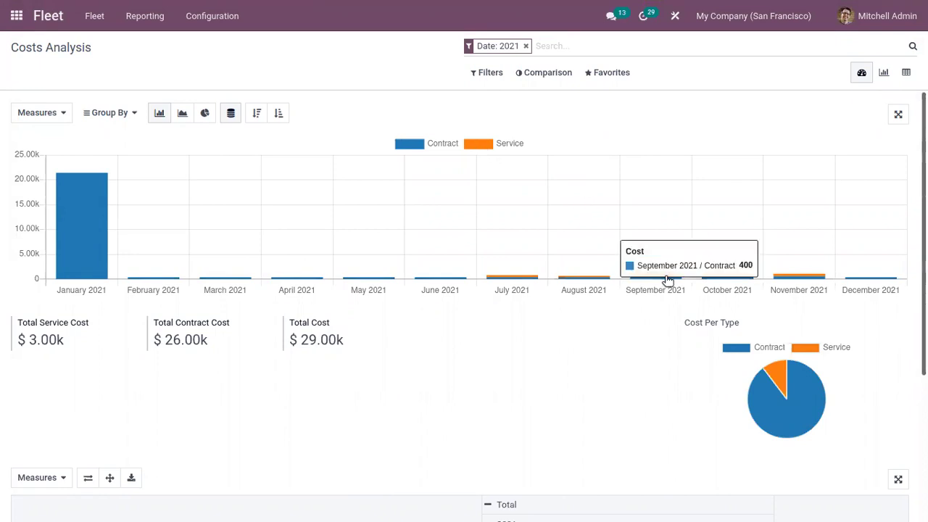
mouse_move(658, 277)
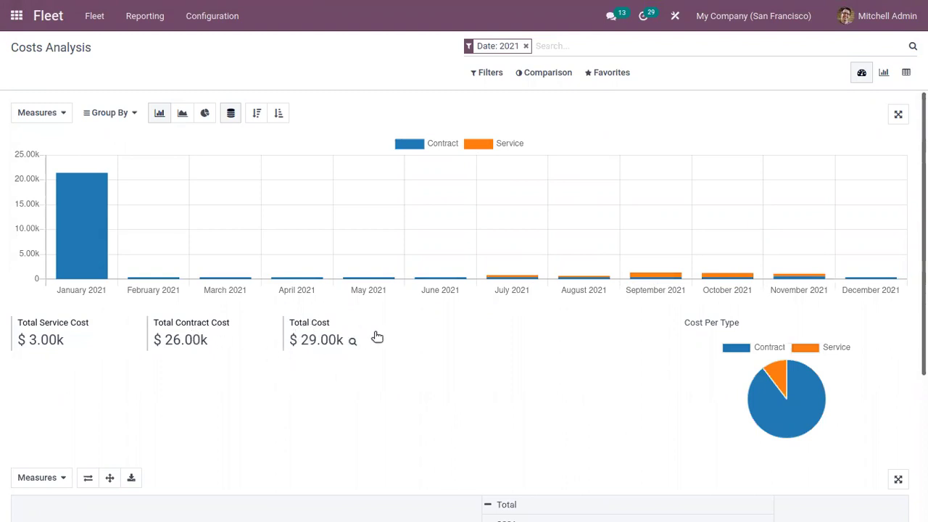
mouse_move(814, 429)
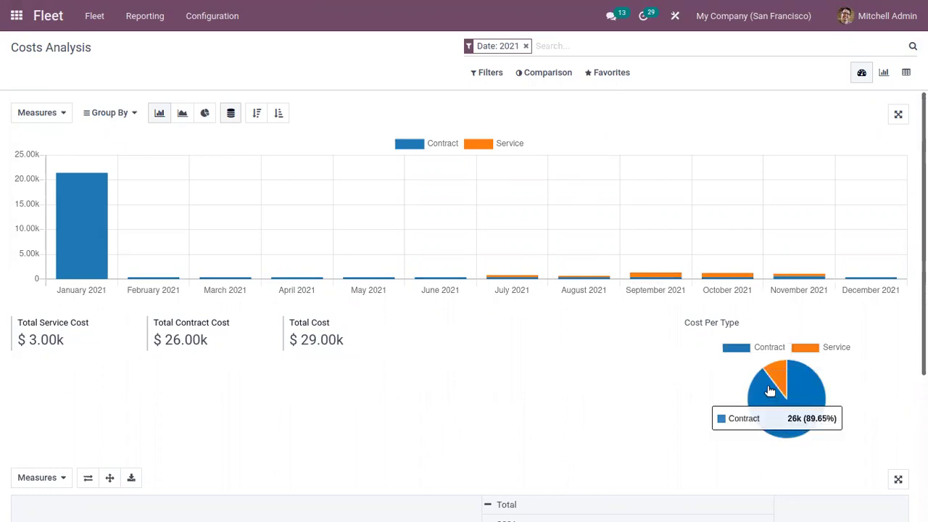
mouse_move(779, 373)
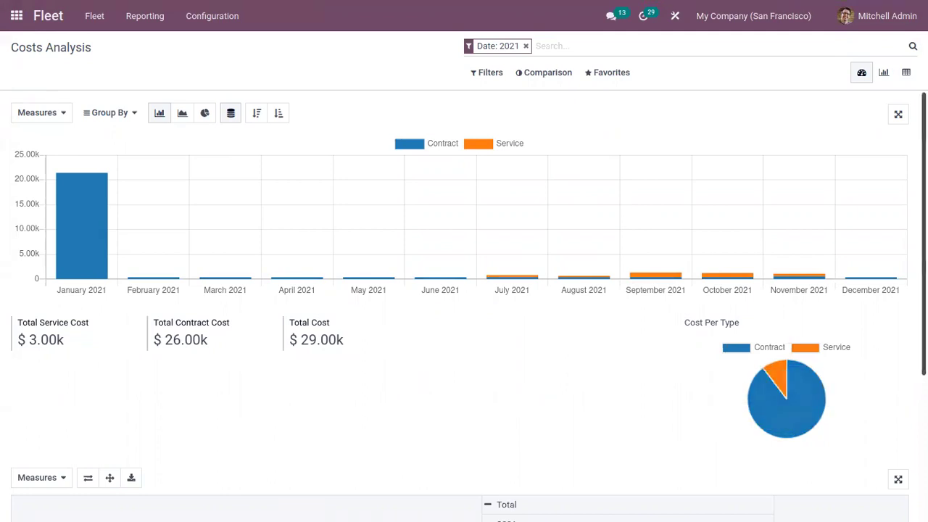
scroll(469, 306, down, 3)
scroll(468, 306, down, 2)
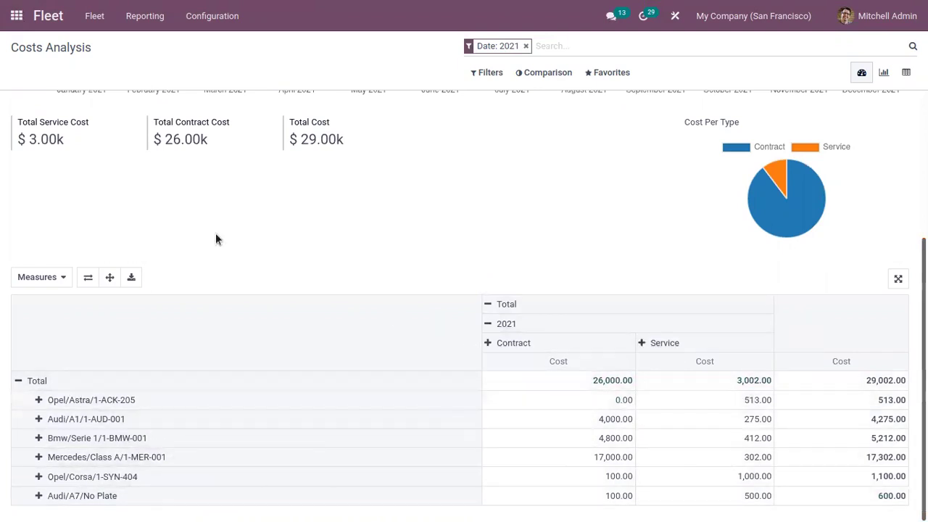
scroll(216, 239, up, 3)
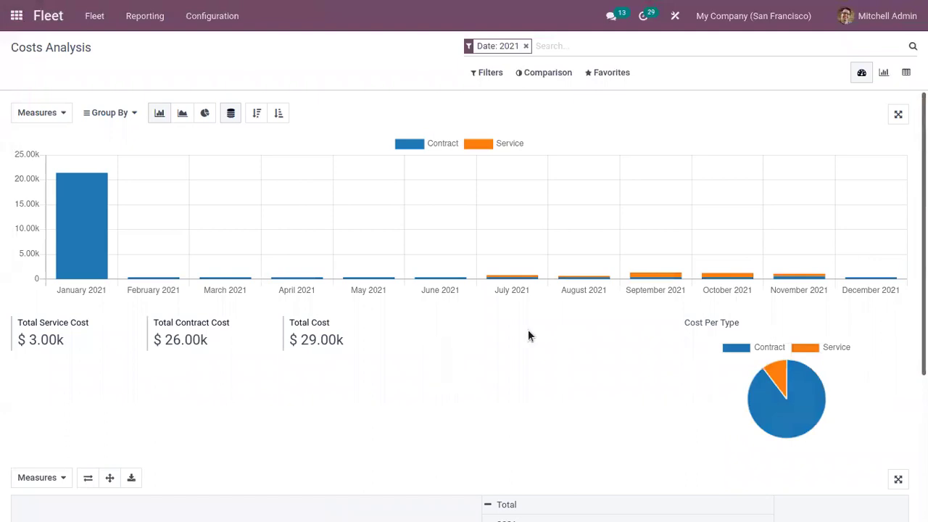
View the monthly costs chart as a line chart and a pie chart, returning it to a bar chart.
click(159, 115)
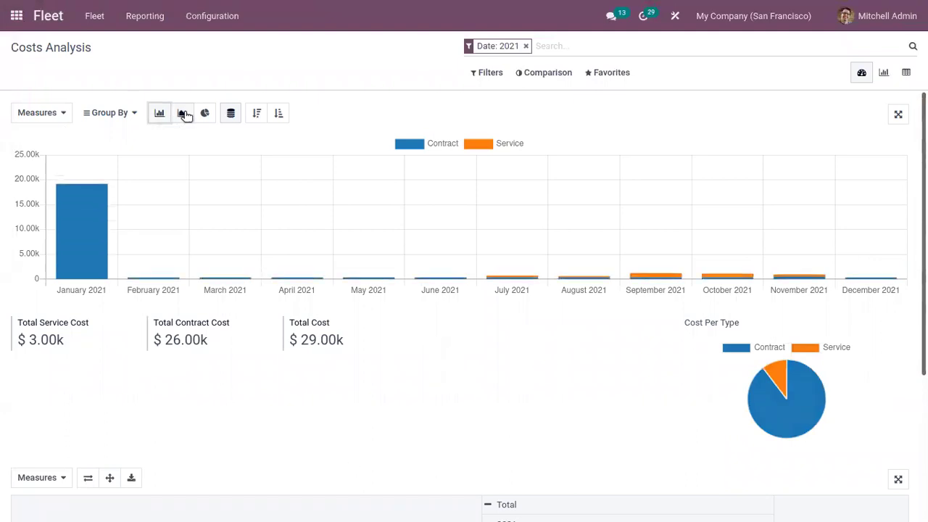
click(183, 114)
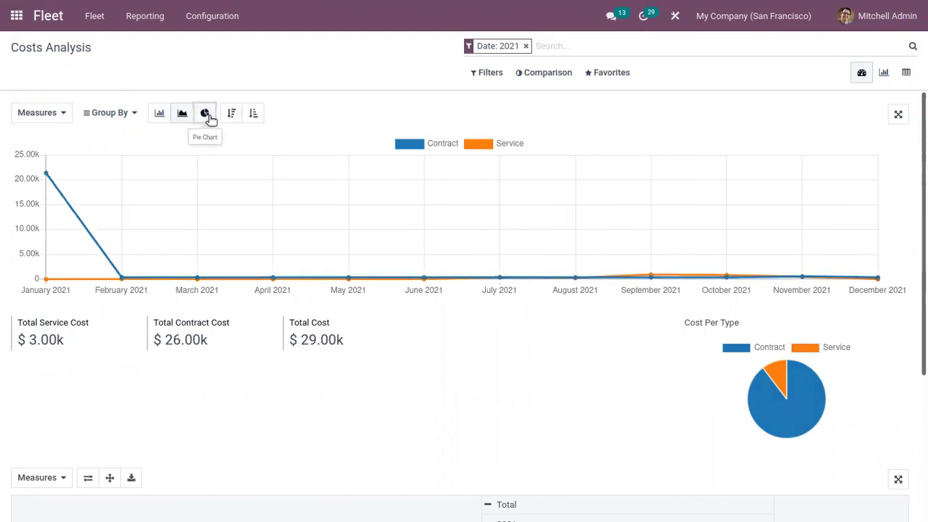
click(205, 115)
click(158, 113)
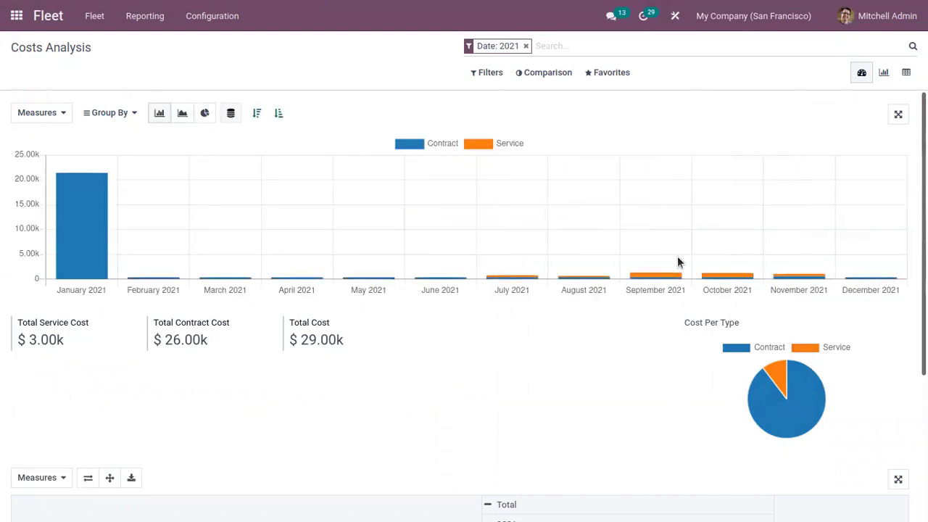
View the costs analysis as a full graph, switch it to the pivot table and check the available measures.
click(881, 80)
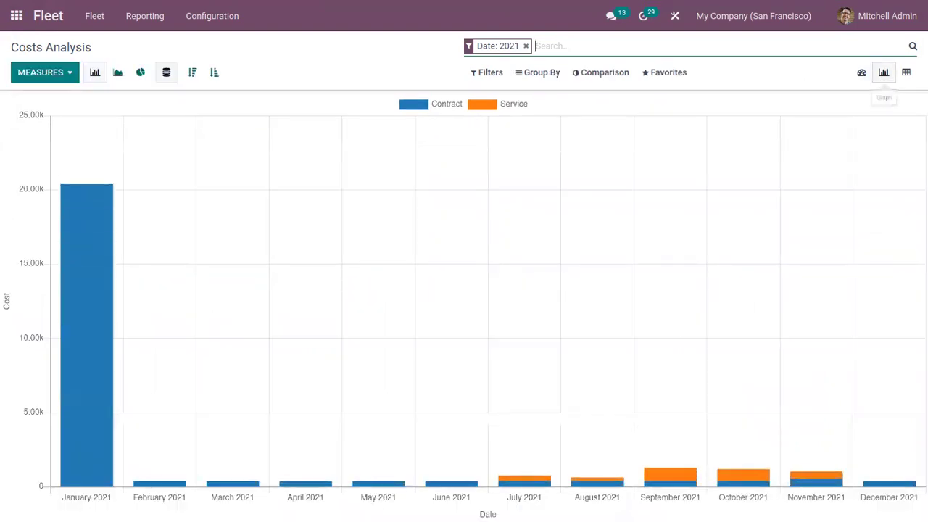
click(906, 73)
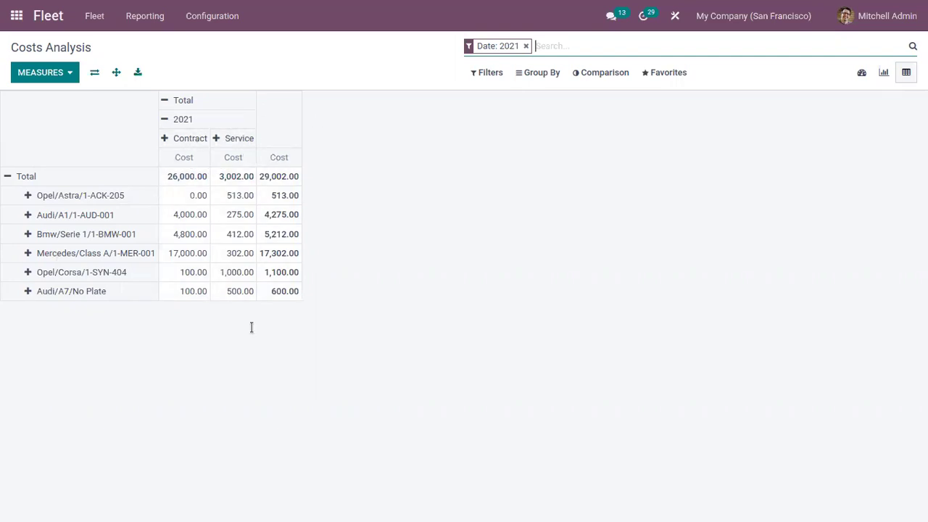
click(42, 75)
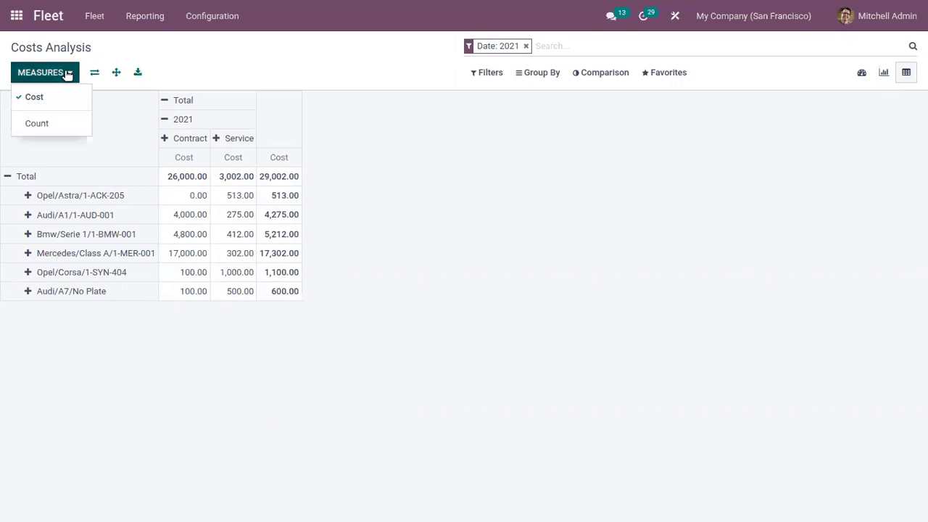
click(522, 171)
Filter the costs pivot table by Service and by Contract, clearing both filters again.
click(490, 72)
click(490, 73)
click(495, 73)
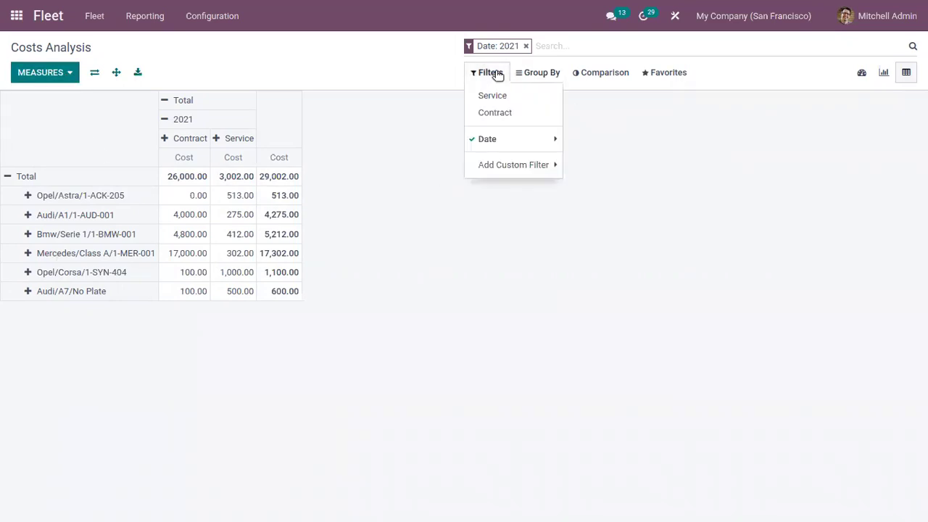
click(521, 98)
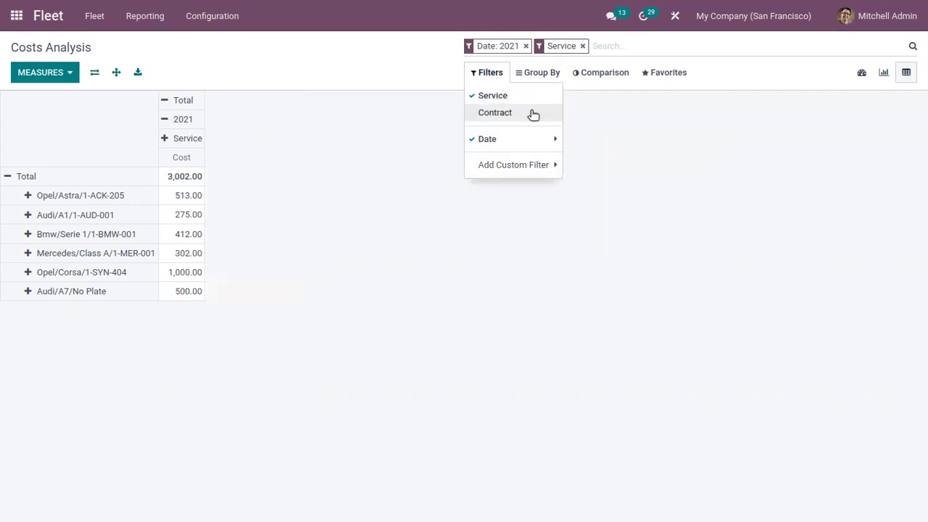
click(533, 114)
click(519, 96)
click(534, 114)
Group the 2021 costs pivot table by Driver and by Vehicle within each driver, checking the custom group option.
click(537, 72)
click(536, 72)
click(536, 73)
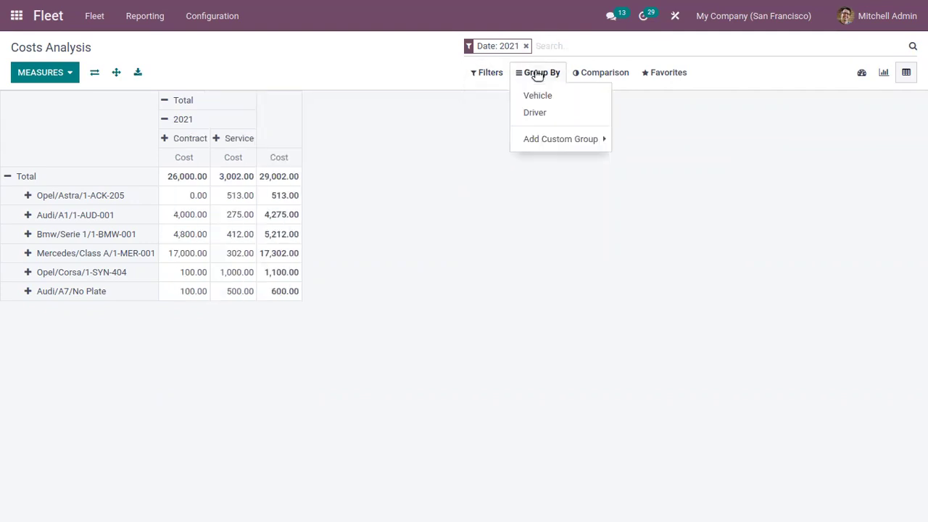
click(553, 112)
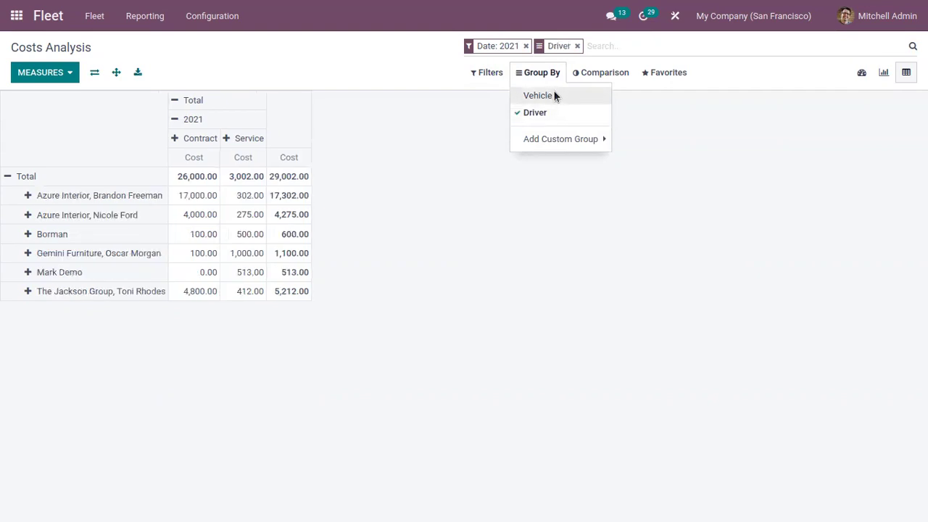
click(555, 99)
click(529, 139)
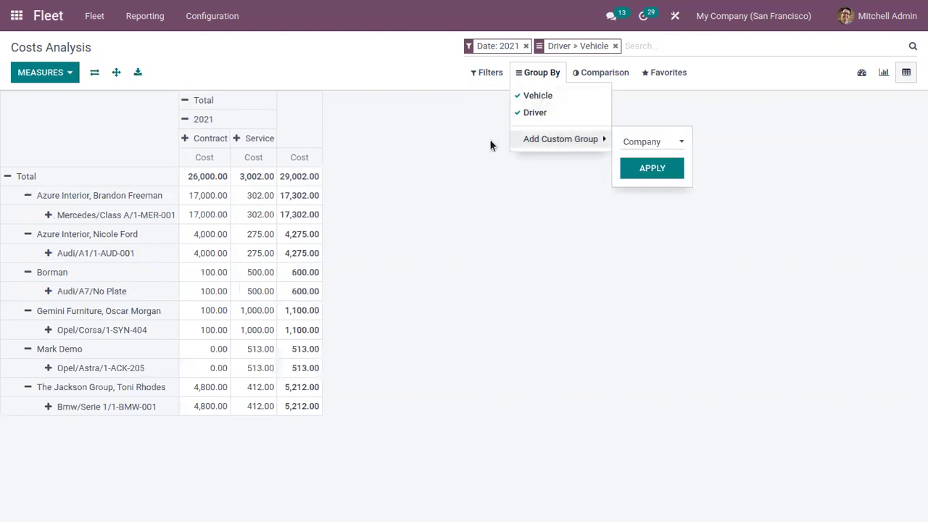
click(534, 80)
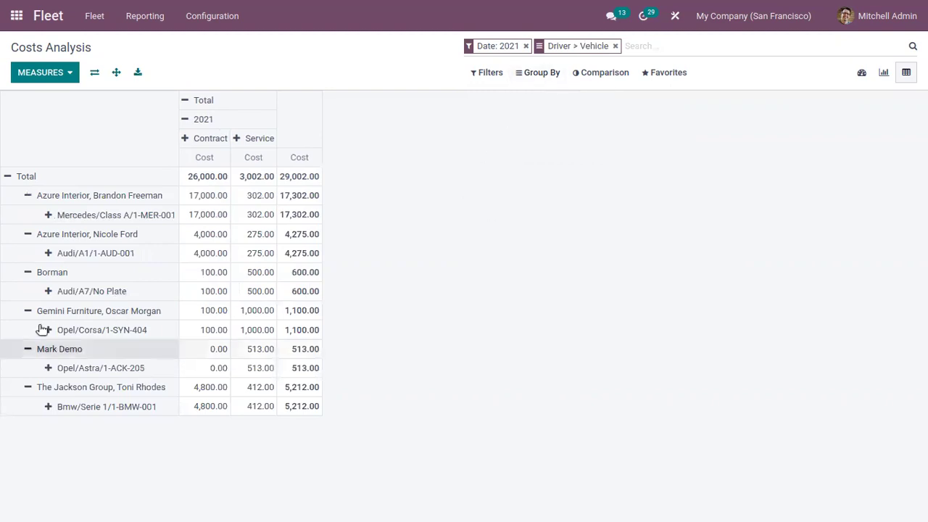
Compare the 2021 costs with the previous year and switch the comparison to Date: Previous Period.
click(612, 72)
click(644, 113)
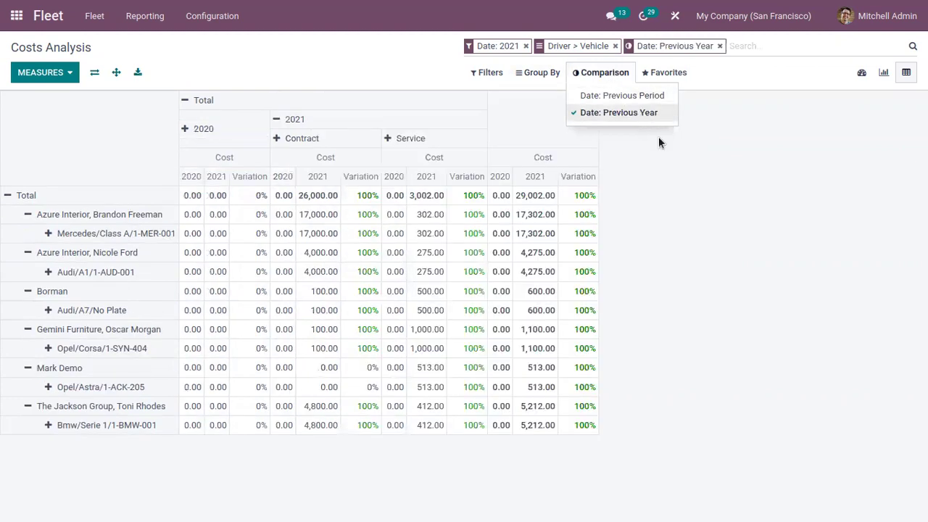
click(638, 98)
click(653, 114)
click(647, 96)
click(808, 265)
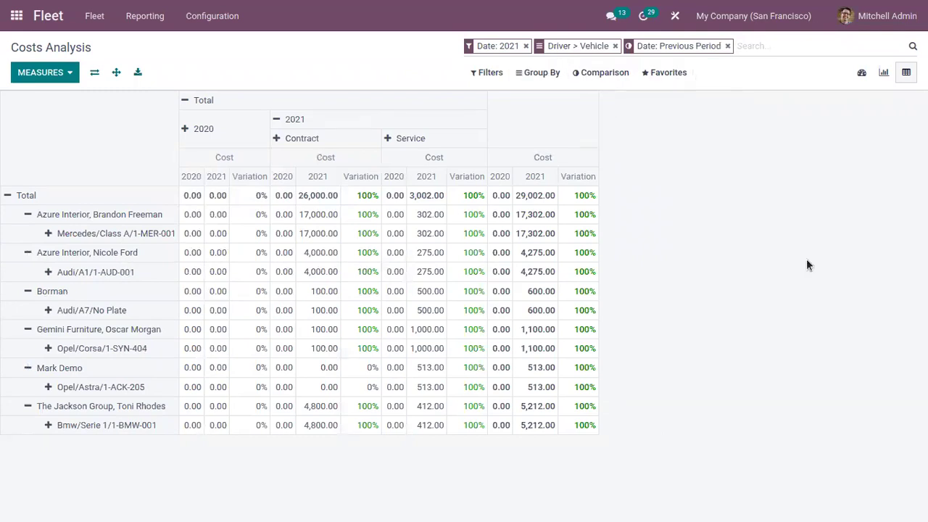